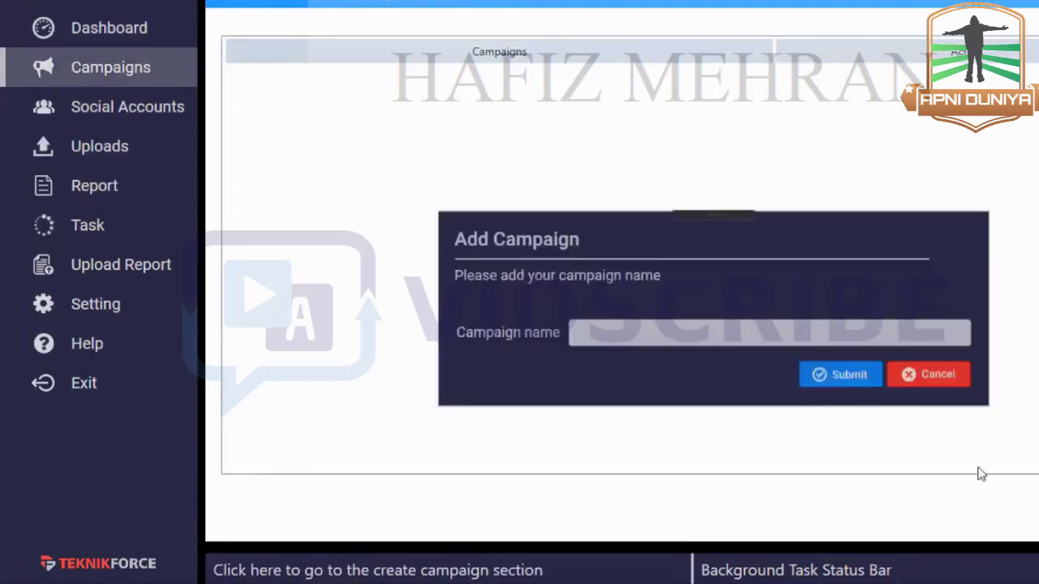
- Create the 'Video Outreach' campaign, fixing the stray capital U, and open its setup options
click(800, 336)
text(Te)
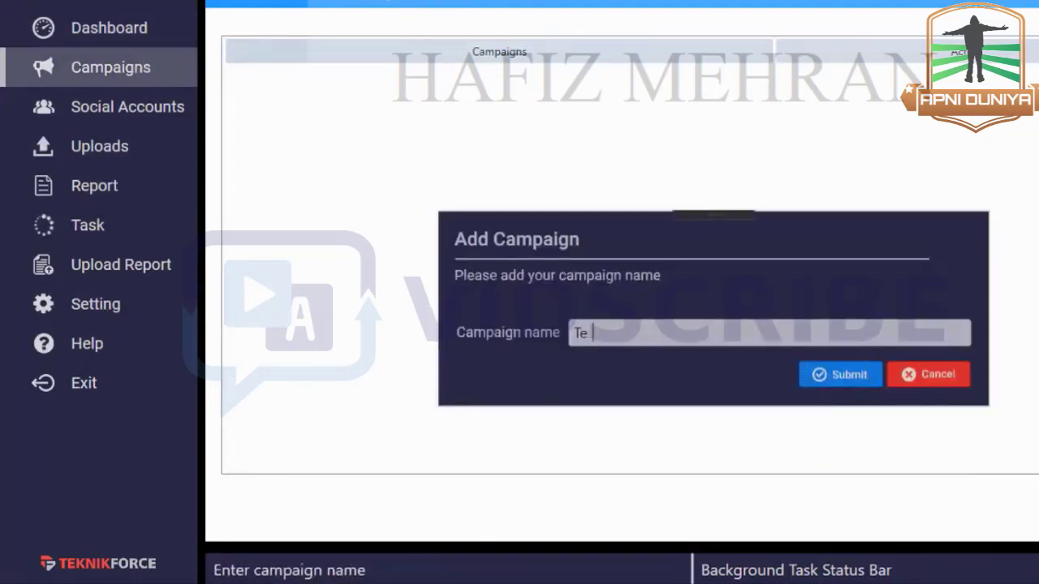
text(sVideo OUtreach)
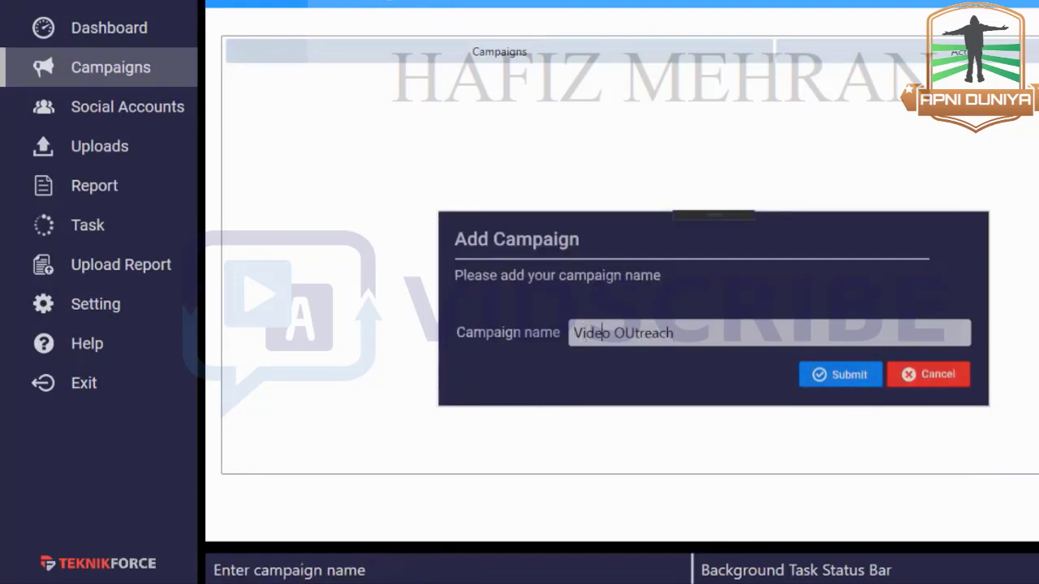
click(632, 333)
key(BackSpace)
text(u)
click(858, 379)
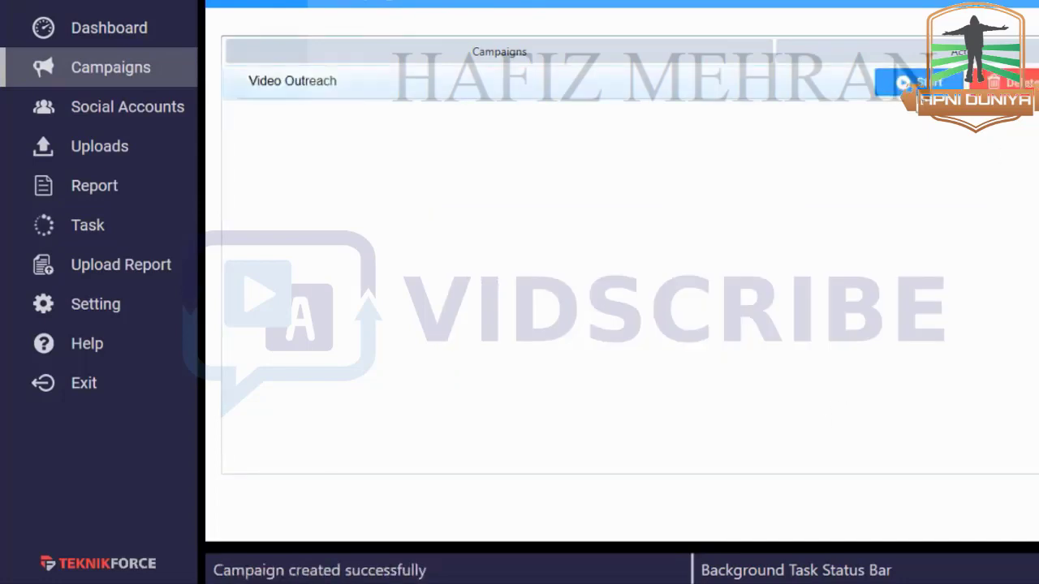
click(921, 83)
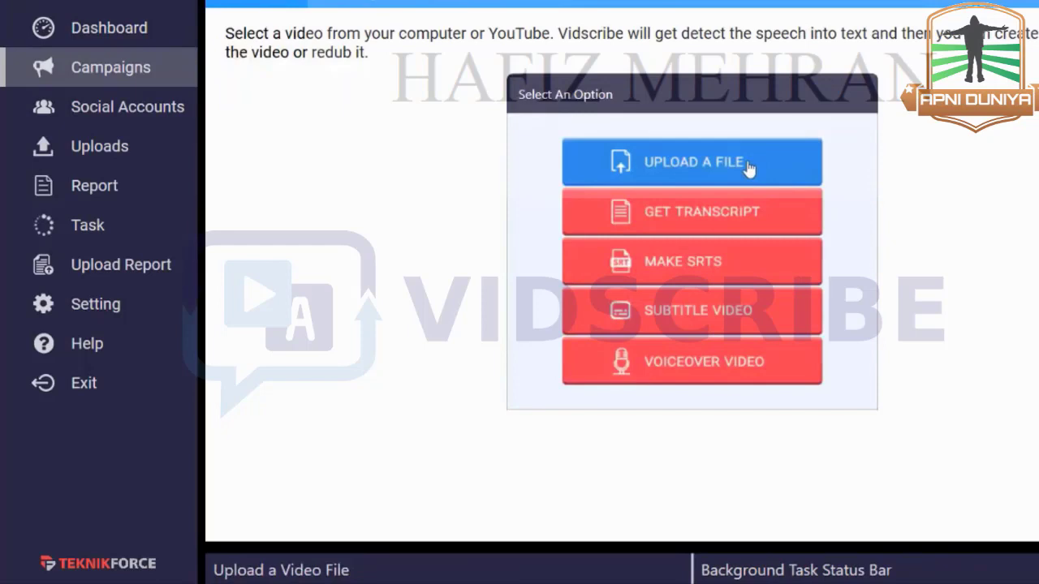
- Upload the local file test.mp4 as the campaign video, after briefly viewing the YouTube option
click(748, 166)
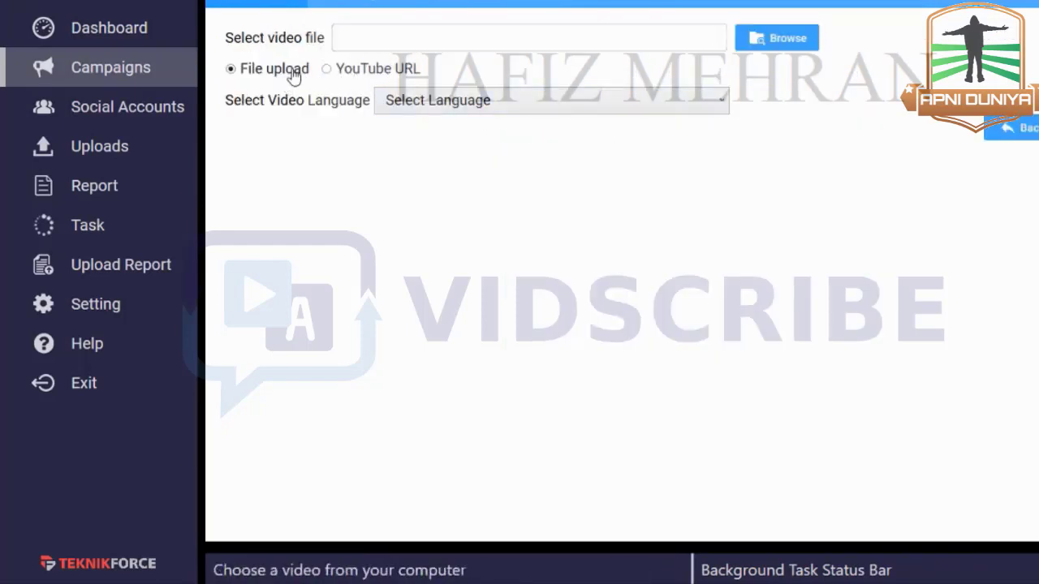
click(417, 75)
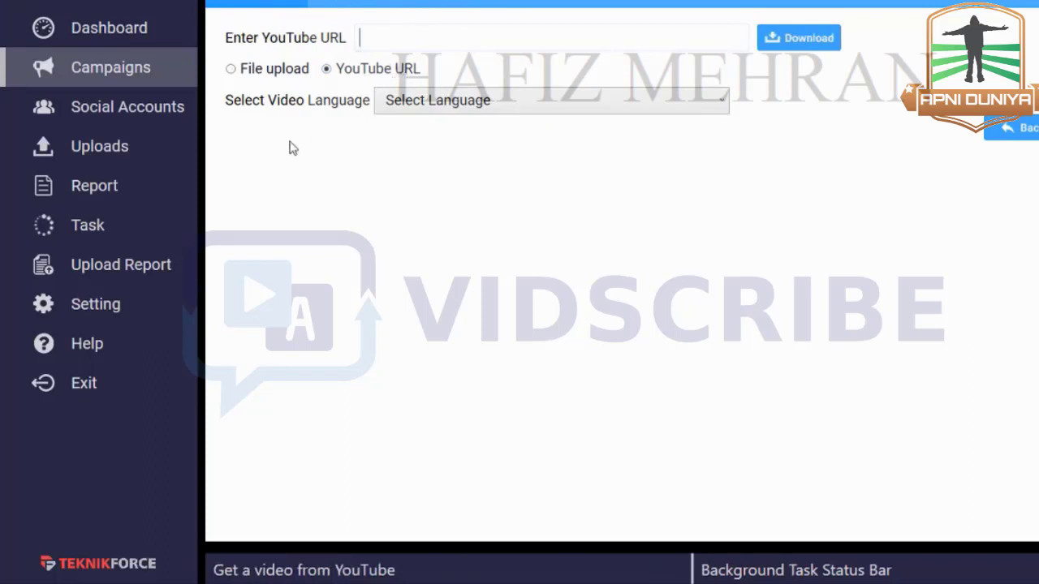
click(294, 73)
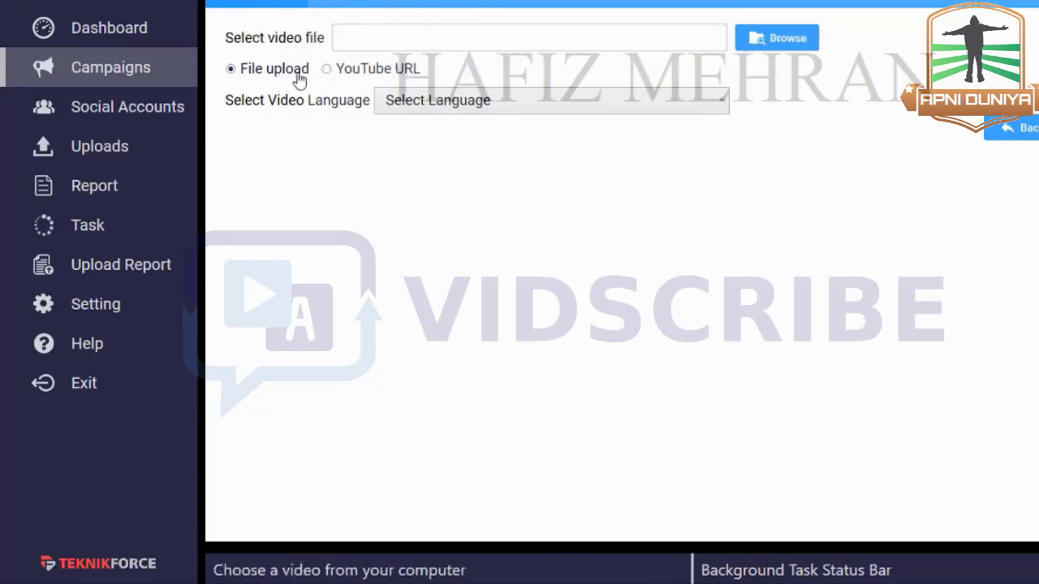
click(754, 39)
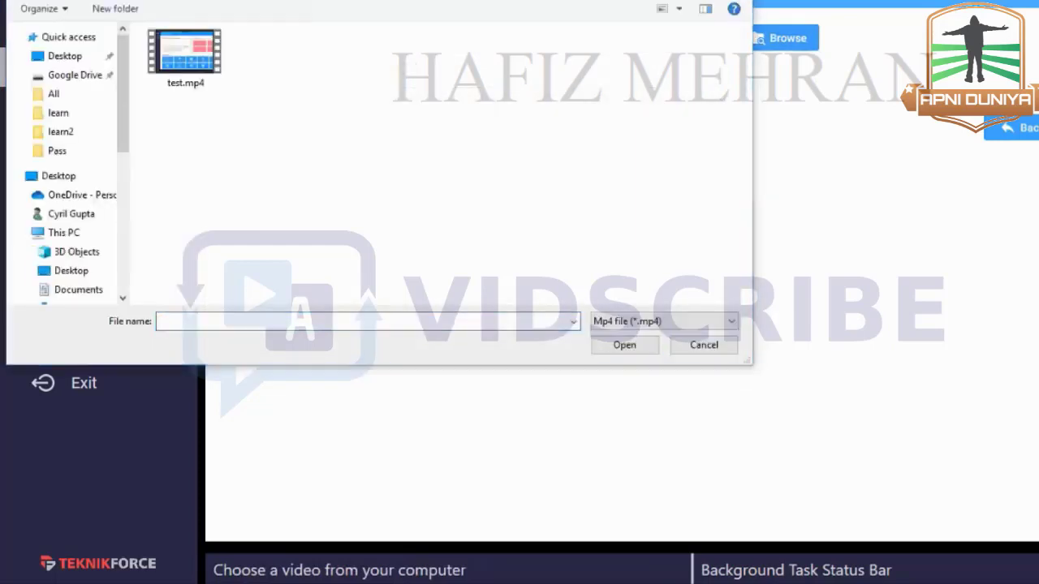
double_click(185, 53)
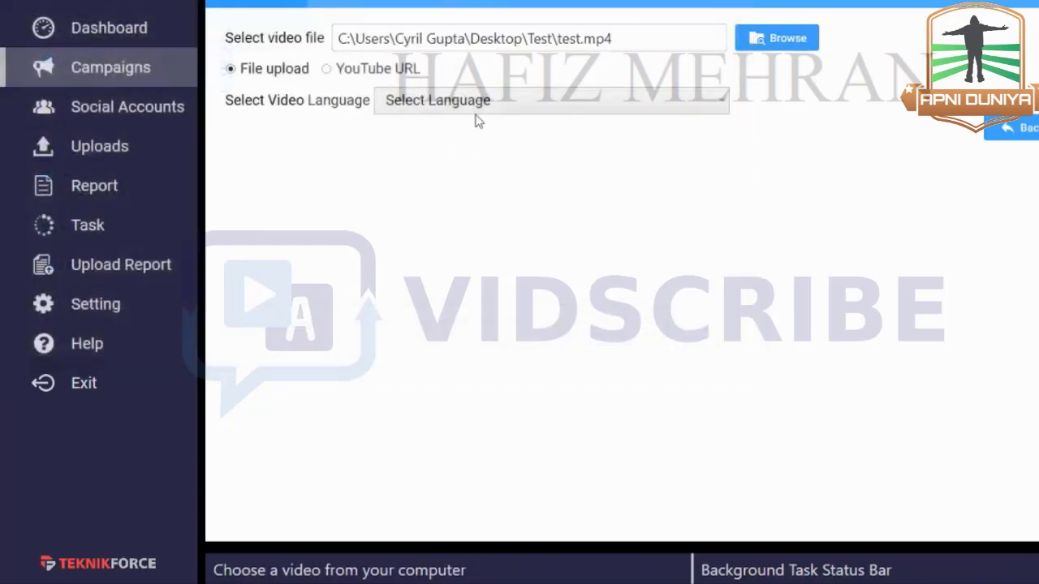
- Set the video language to English, US (en-US)
click(488, 107)
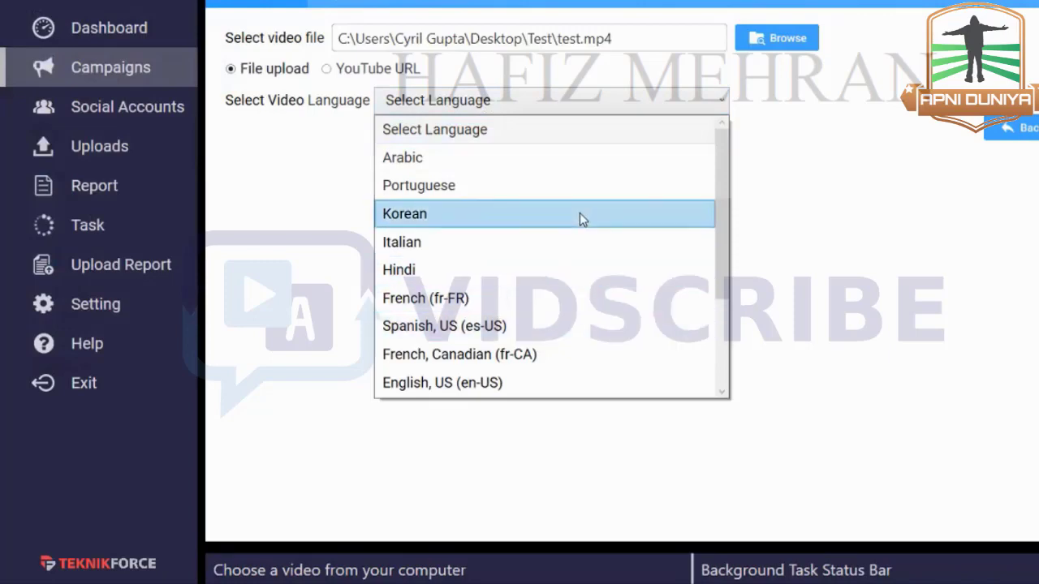
scroll(579, 218, down, 2)
scroll(580, 217, up, 2)
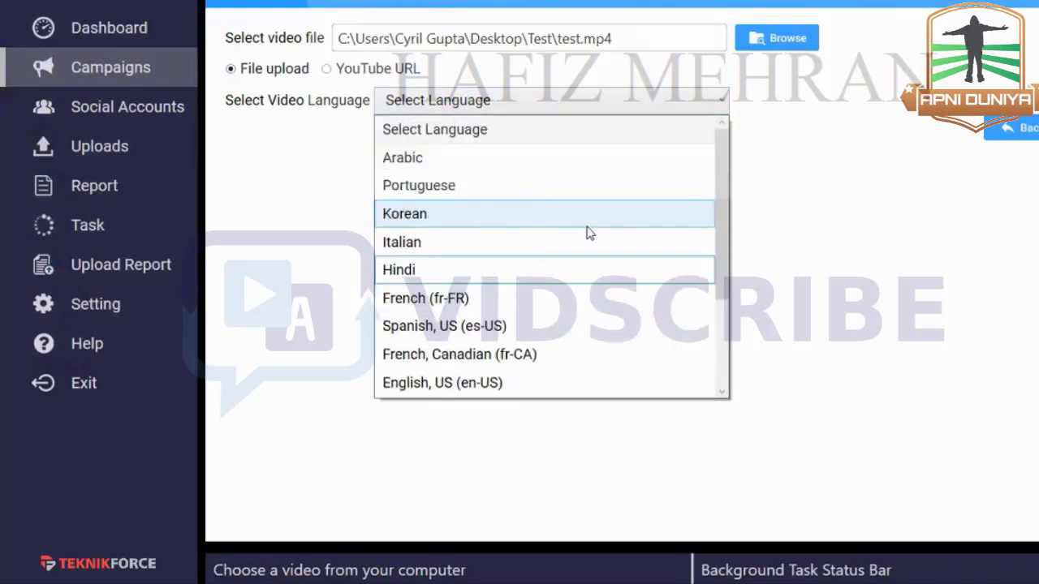
scroll(514, 259, down, 2)
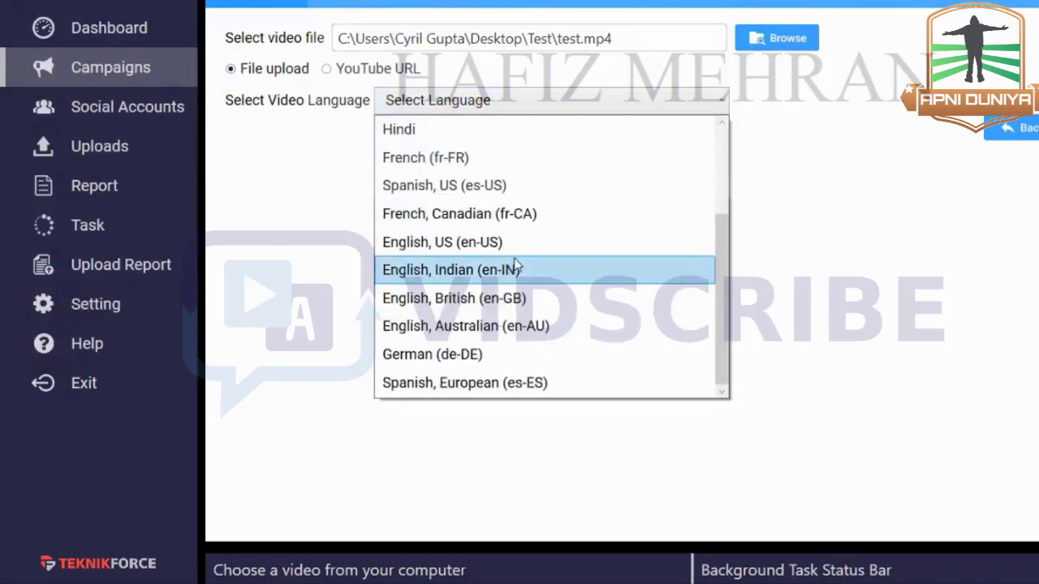
click(574, 253)
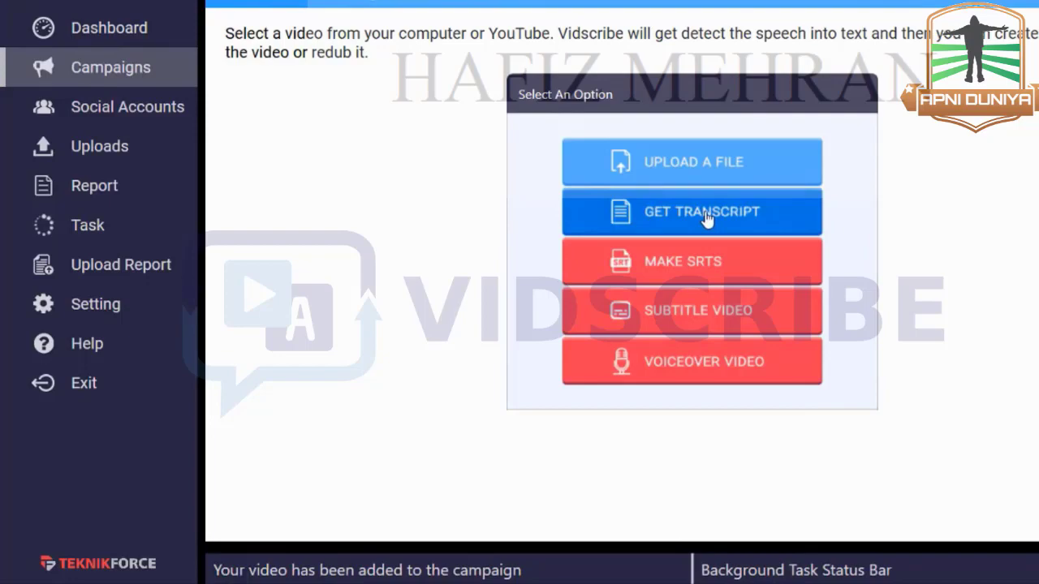
- Queue transcript generation for the video and check the task list
click(706, 218)
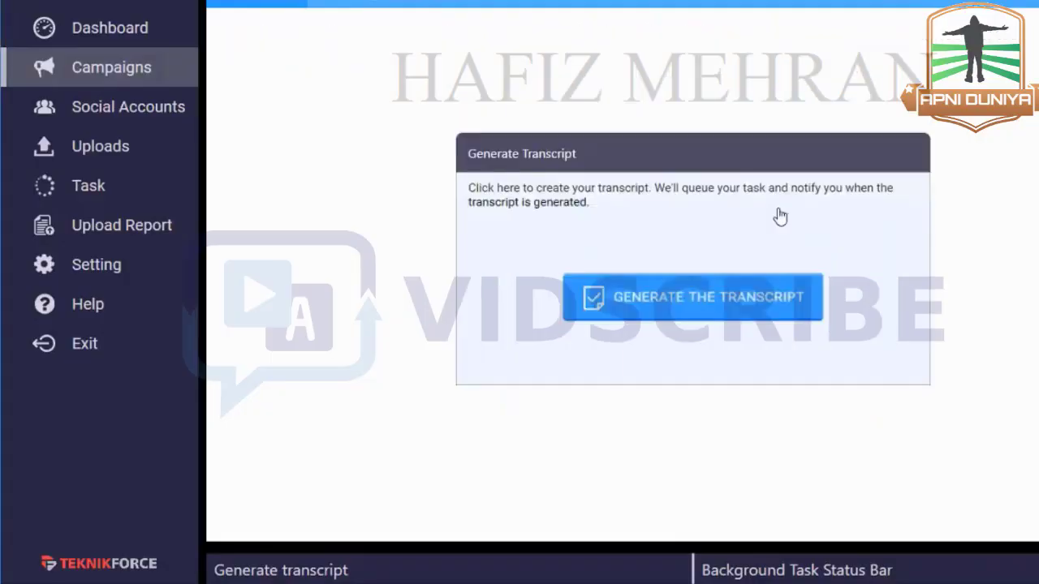
click(763, 312)
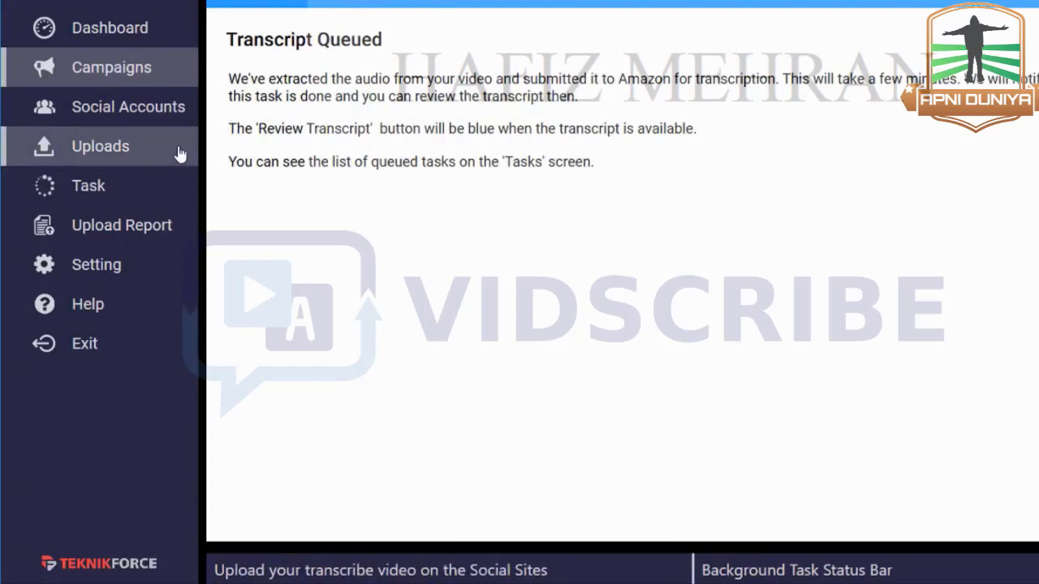
click(156, 187)
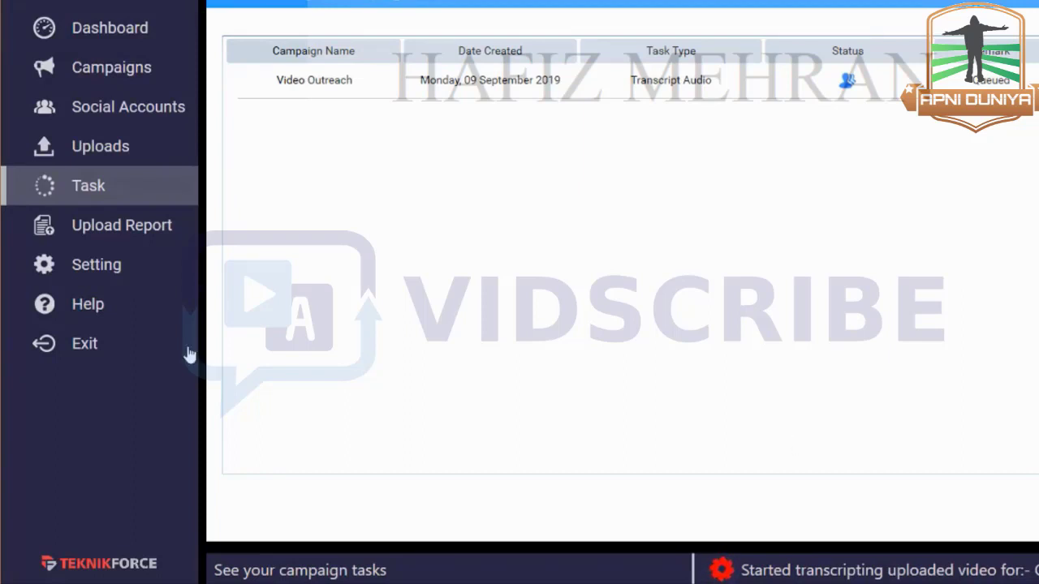
- Reopen Video Outreach, recheck the transcription task's status, and return to Campaigns
click(130, 79)
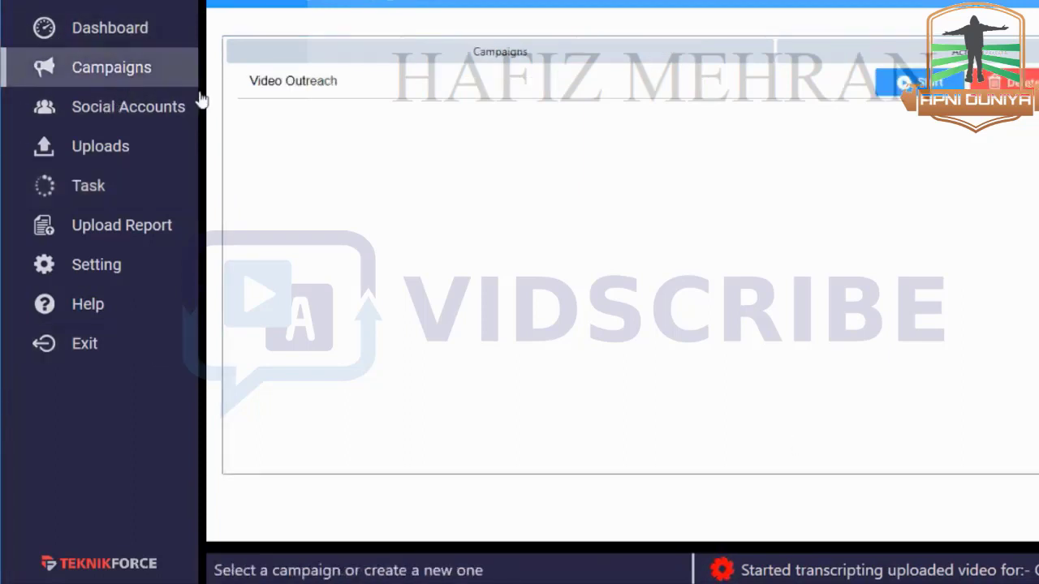
double_click(508, 89)
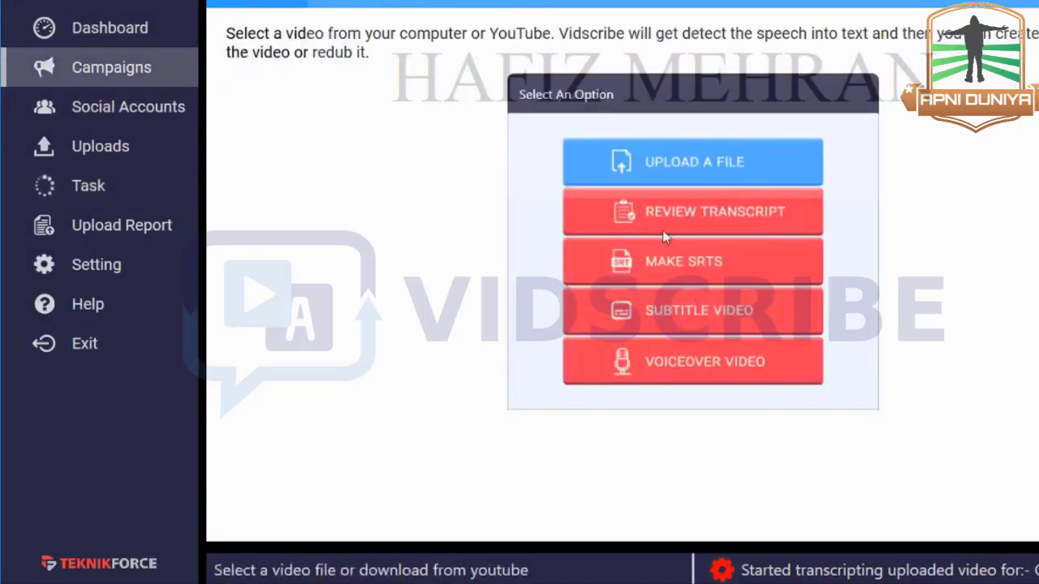
click(155, 219)
click(157, 198)
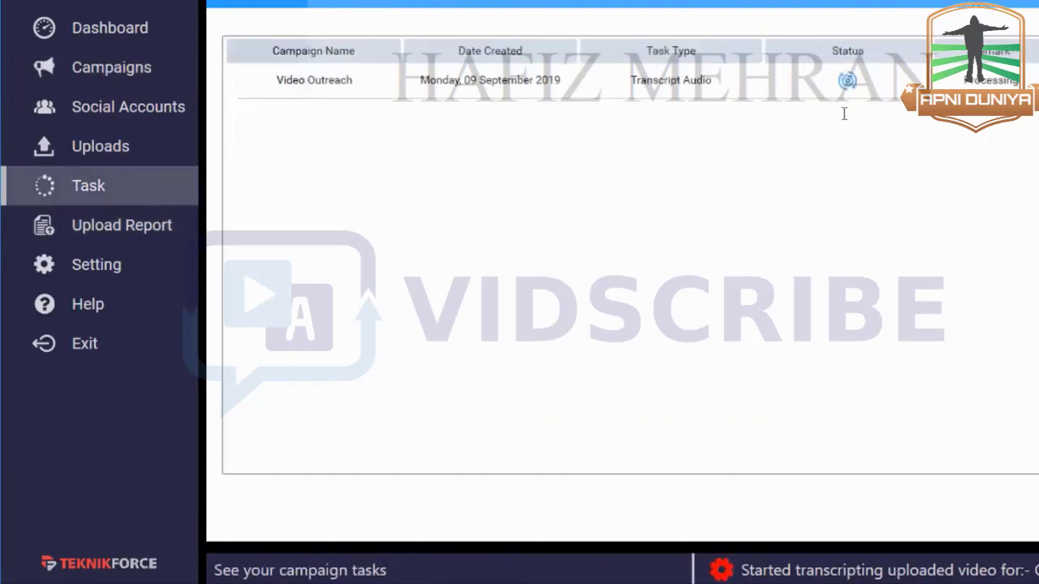
click(155, 81)
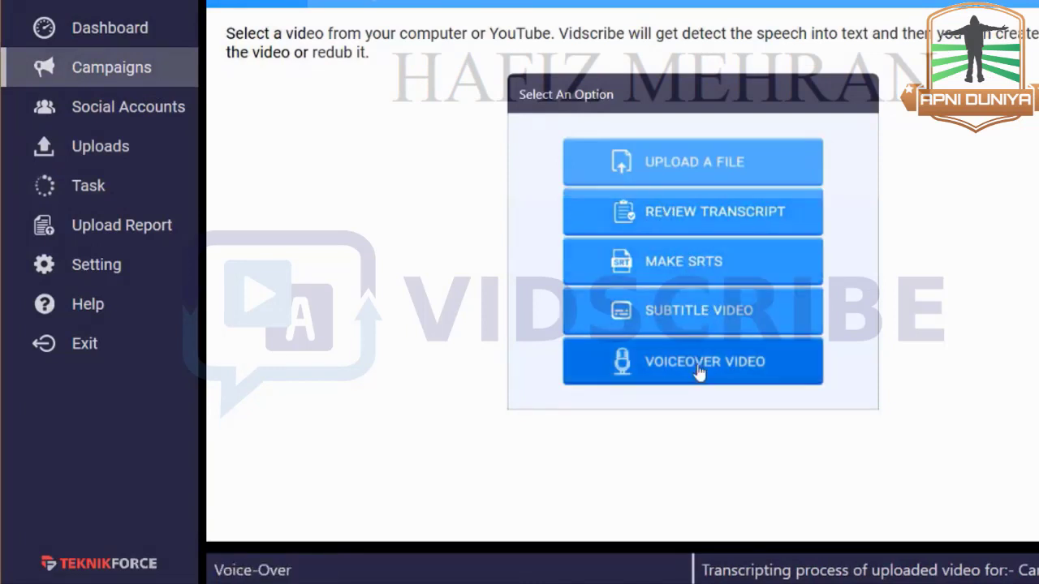
- Open the finished transcript for review and look over its text
click(702, 230)
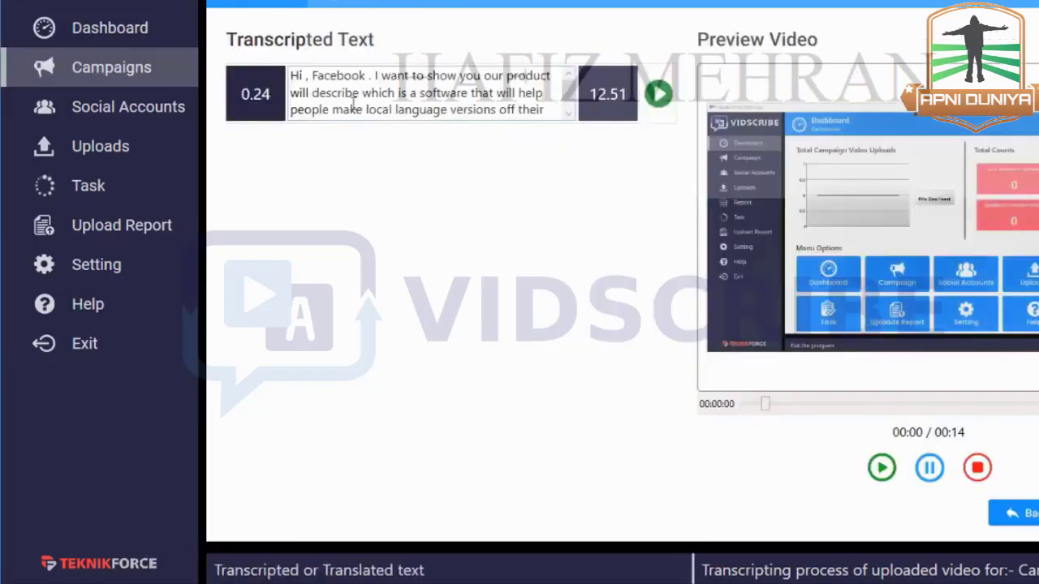
scroll(567, 90, down, 1)
scroll(567, 91, up, 1)
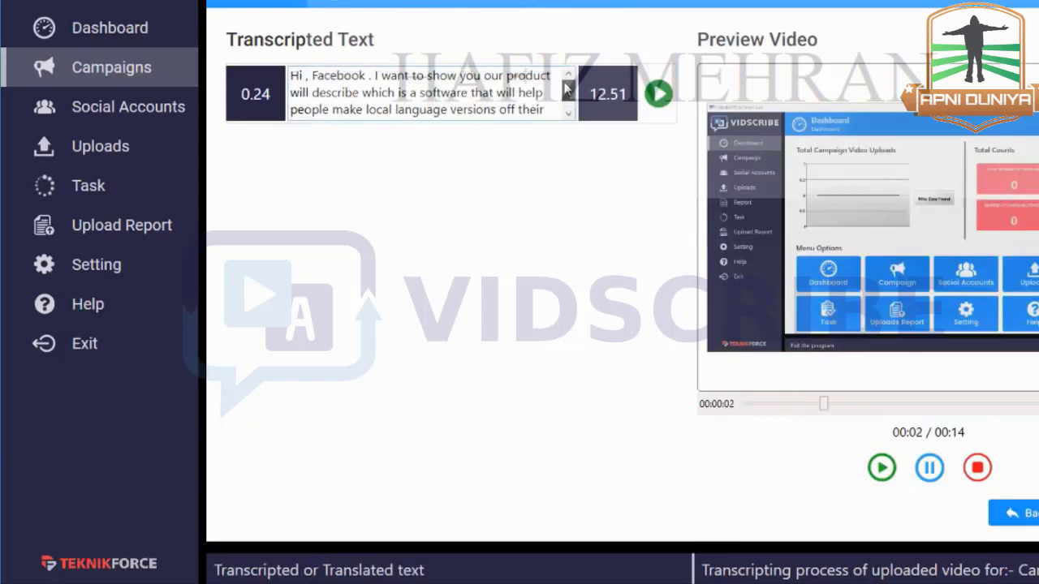
drag(297, 90, 489, 127)
click(421, 95)
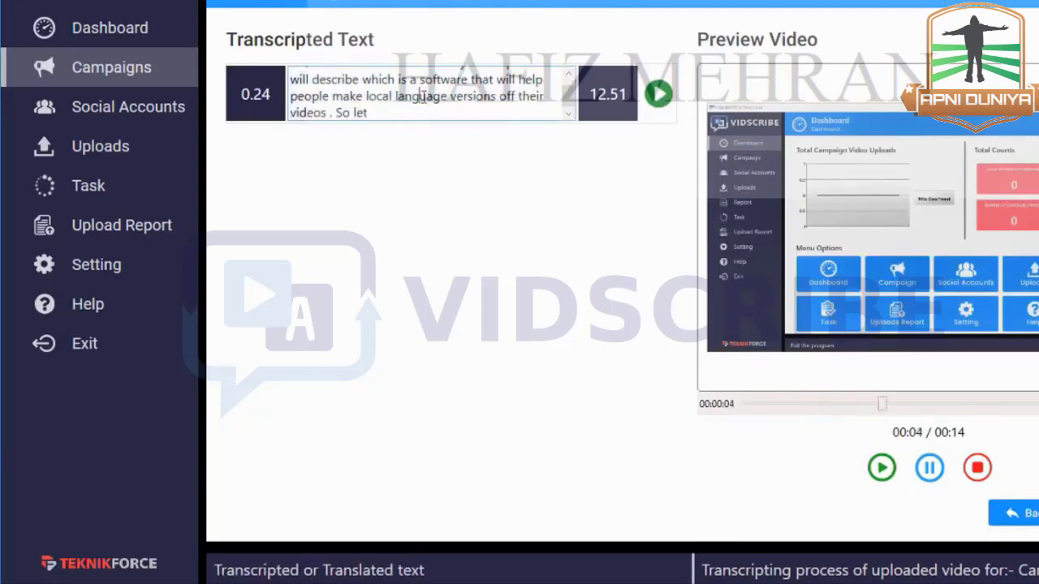
scroll(419, 99, up, 1)
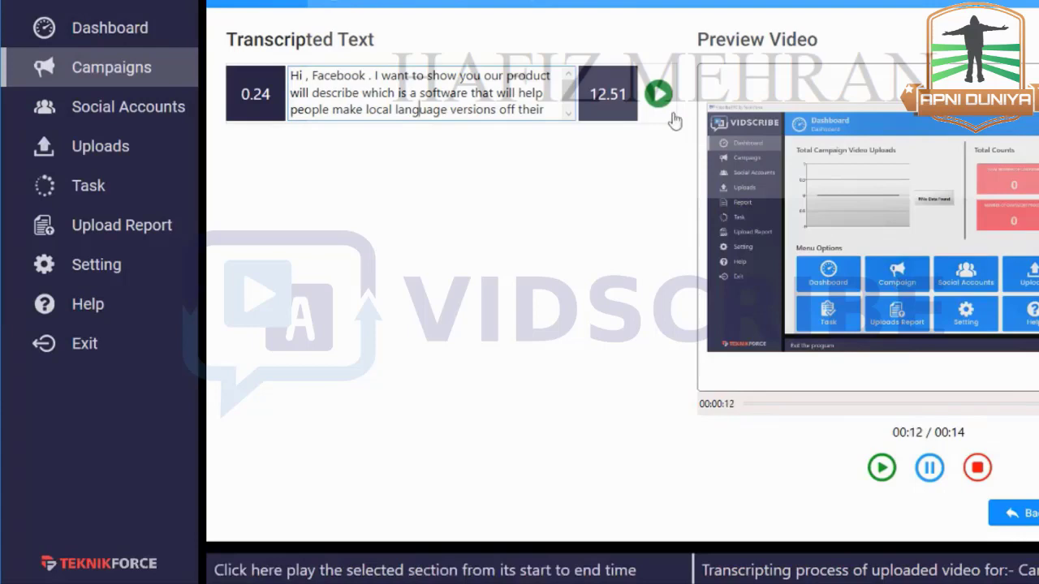
- Play the 0.24–12.51 segment in the preview, save the transcript, and go back to Campaigns
click(659, 96)
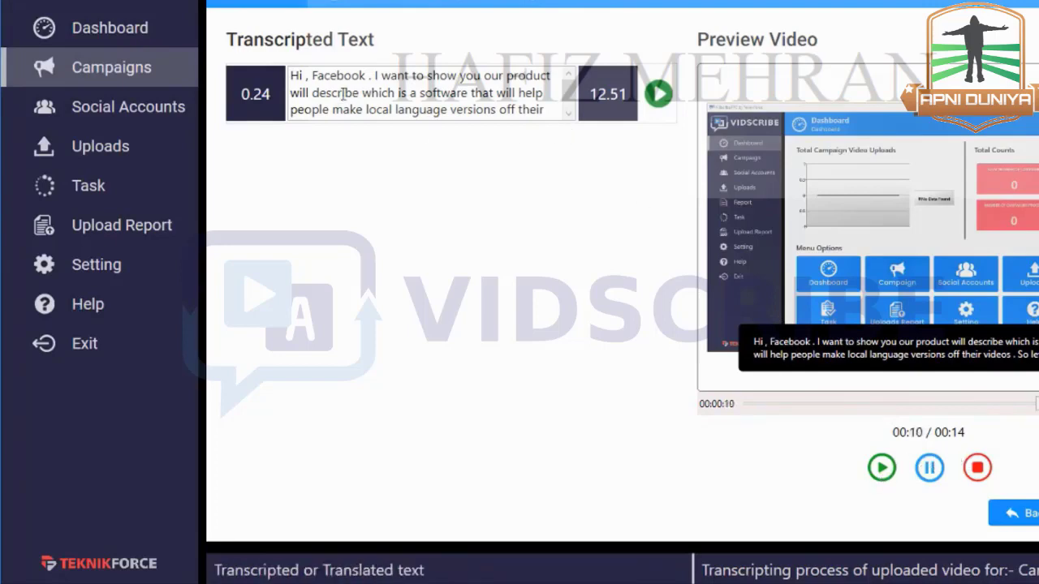
drag(341, 92, 482, 170)
click(409, 110)
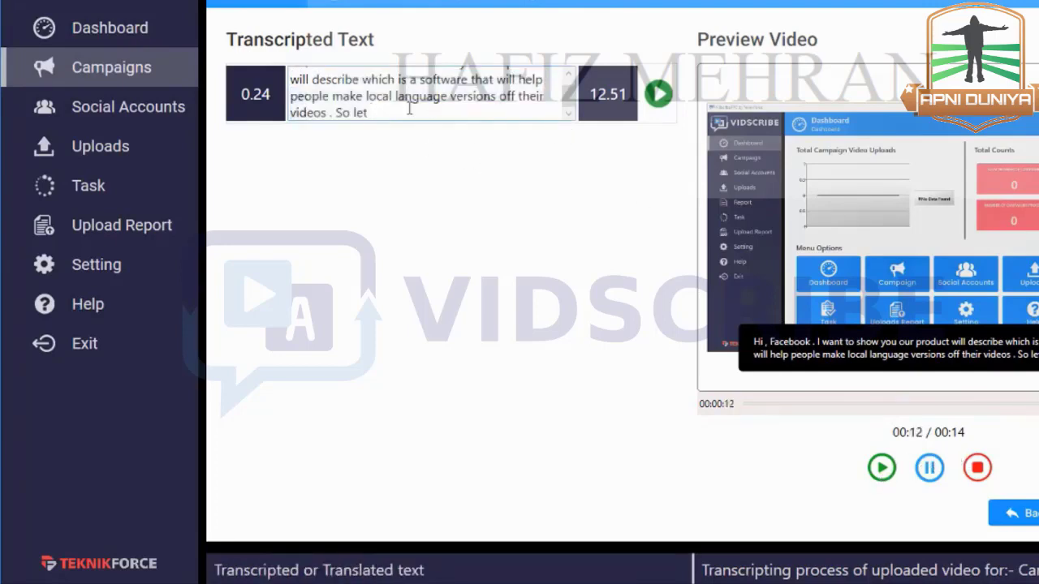
drag(409, 109, 318, 72)
click(401, 107)
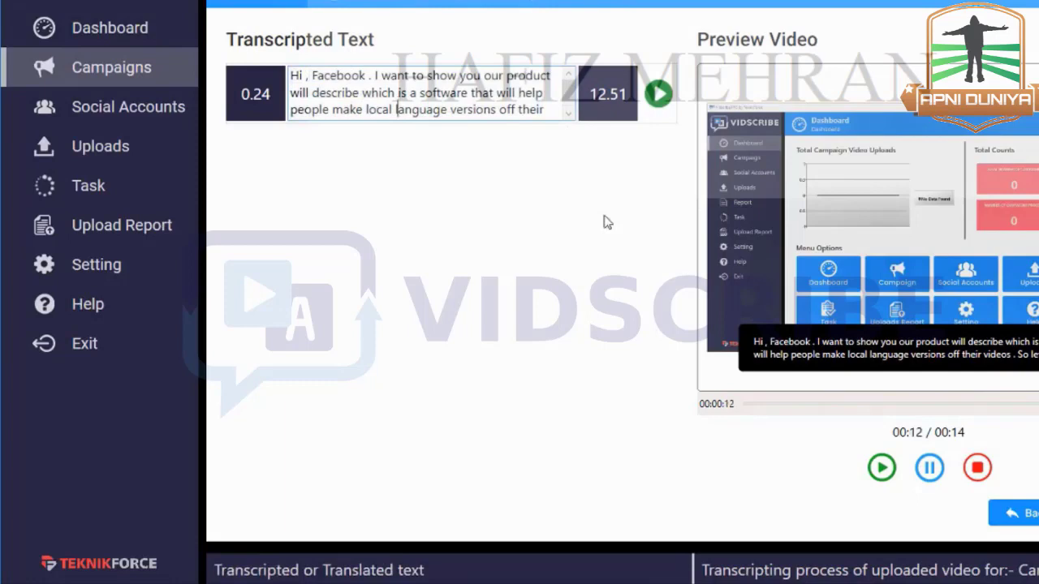
click(1037, 513)
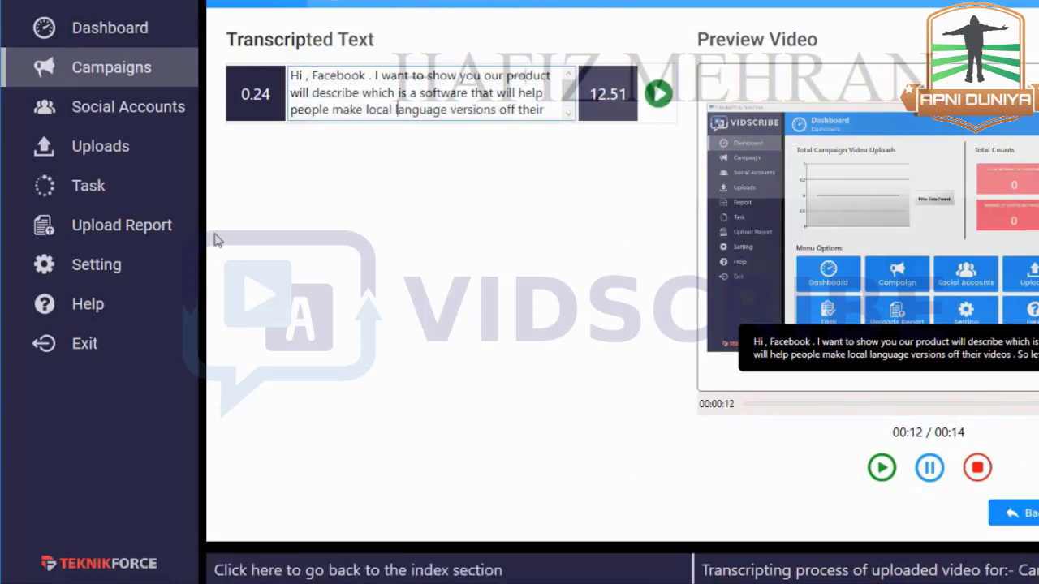
click(129, 81)
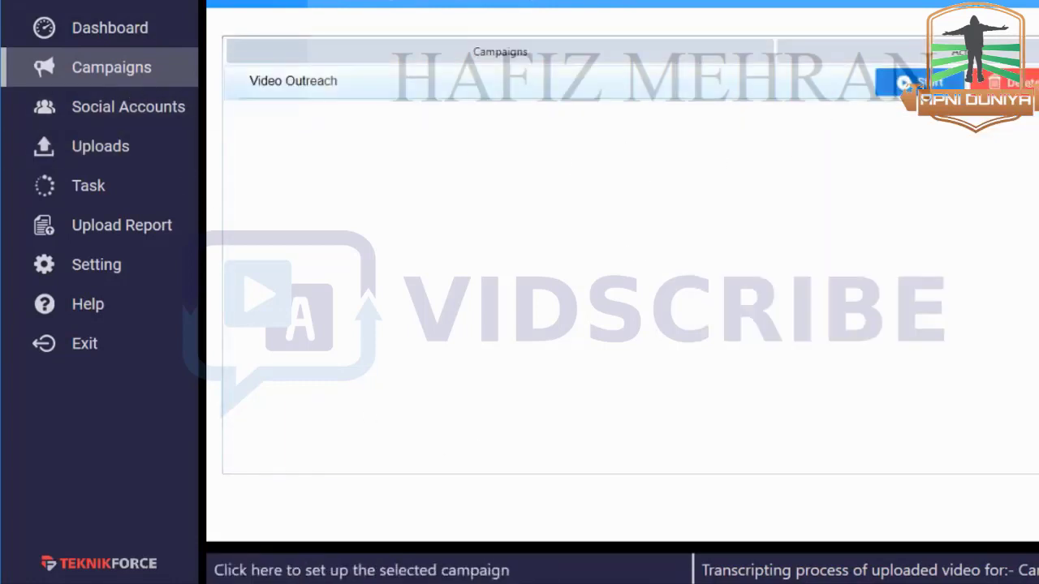
- Start Make SRTs for Video Outreach and pick Hindi as the translation language
click(903, 82)
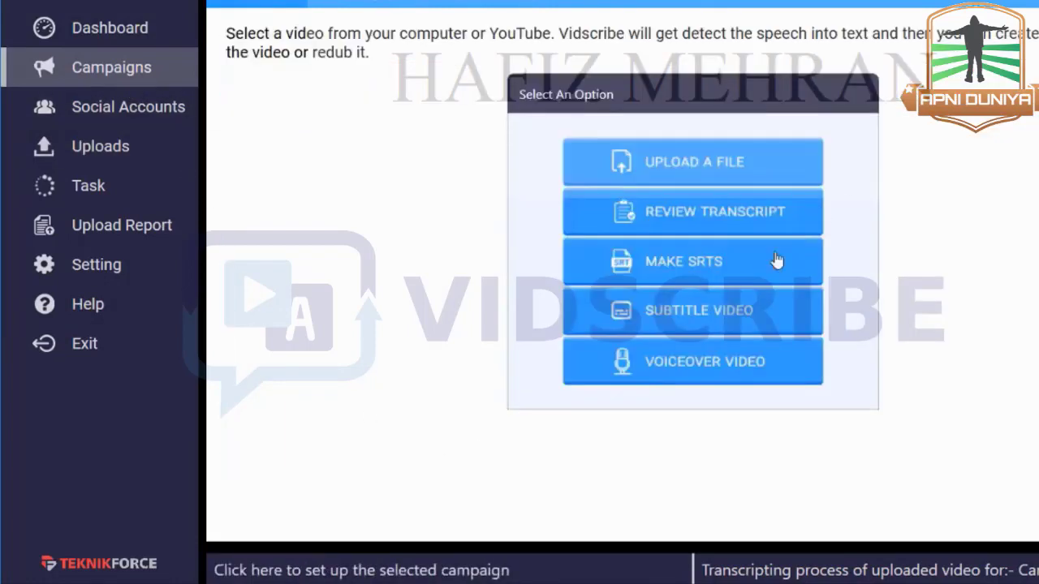
click(691, 274)
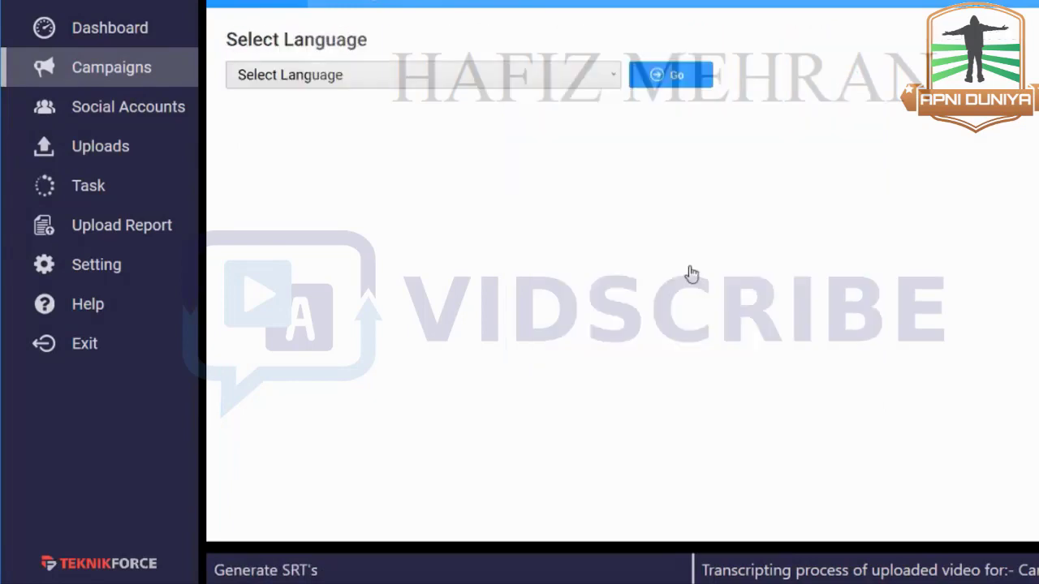
click(513, 86)
scroll(510, 213, down, 15)
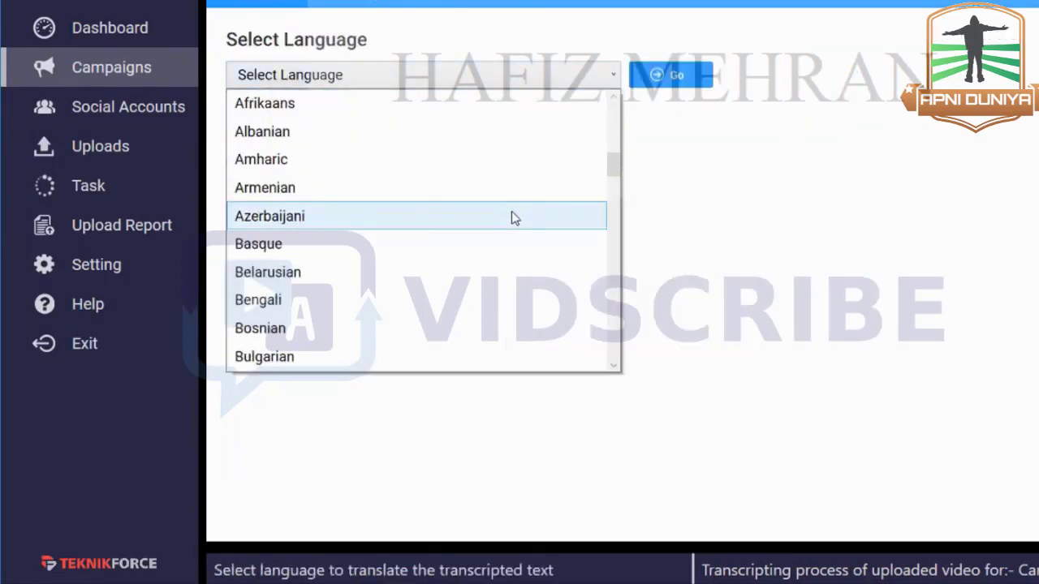
scroll(516, 215, up, 7)
scroll(517, 213, up, 12)
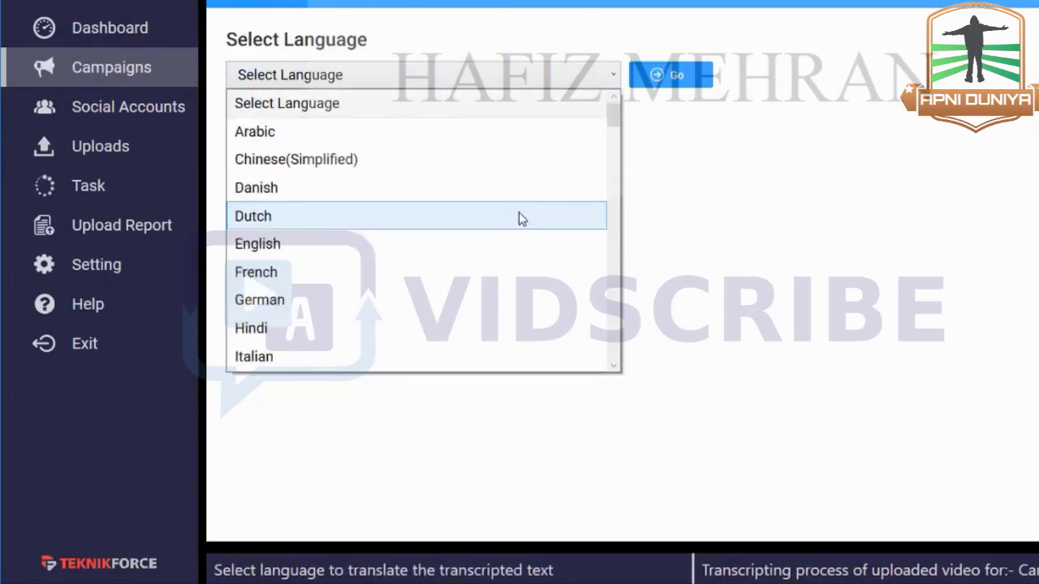
scroll(519, 214, down, 10)
scroll(520, 218, up, 4)
scroll(522, 215, up, 8)
scroll(425, 220, down, 1)
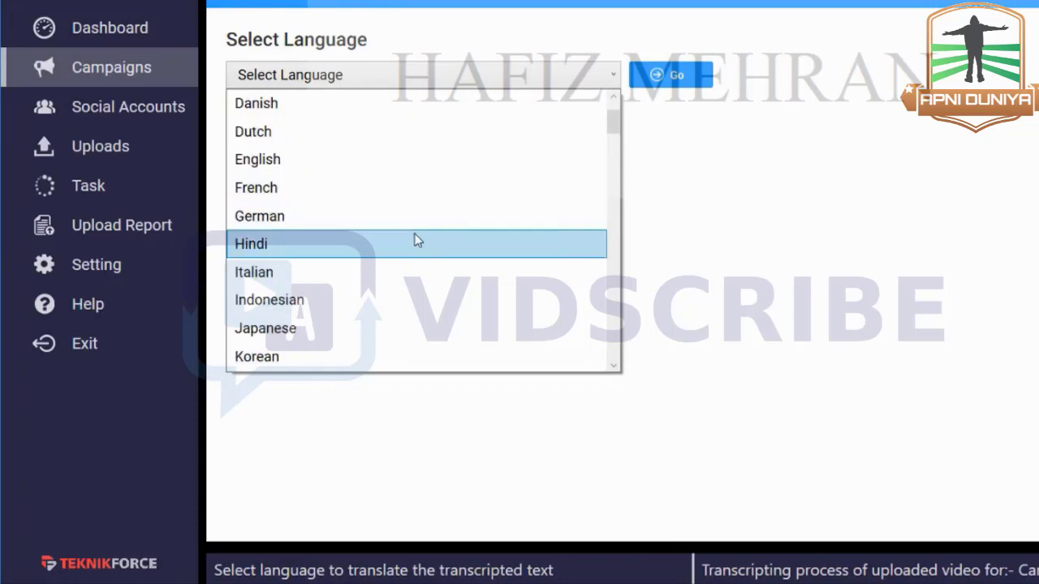
click(415, 242)
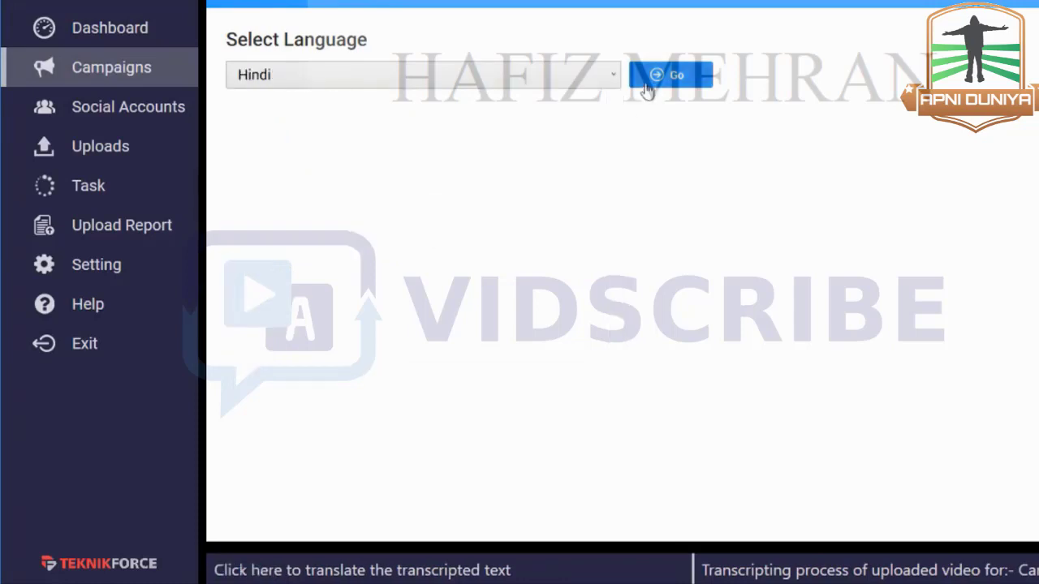
- Translate the transcript into Hindi, then open and cancel the SRT download
click(670, 75)
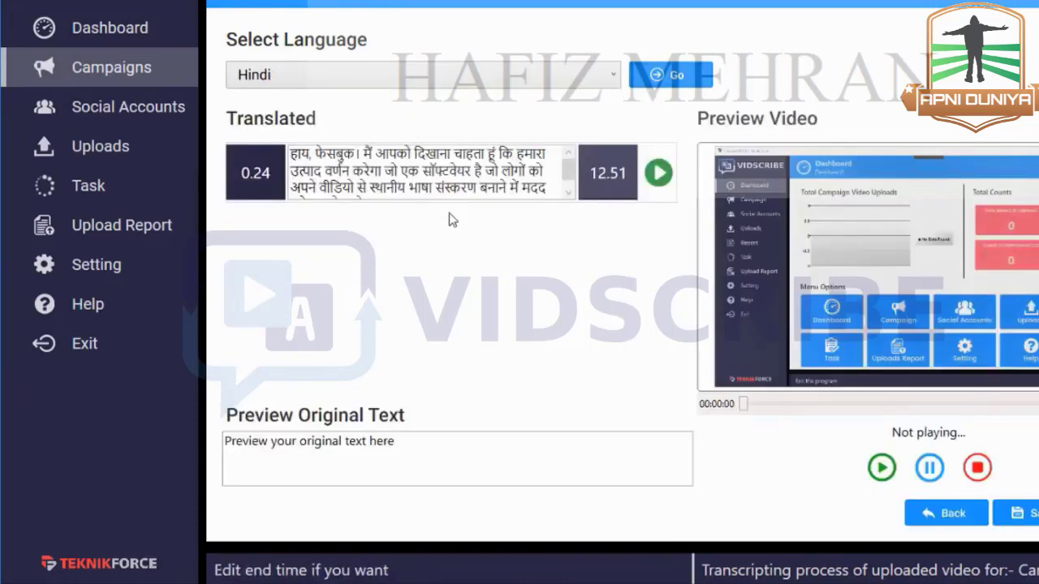
drag(436, 197, 521, 258)
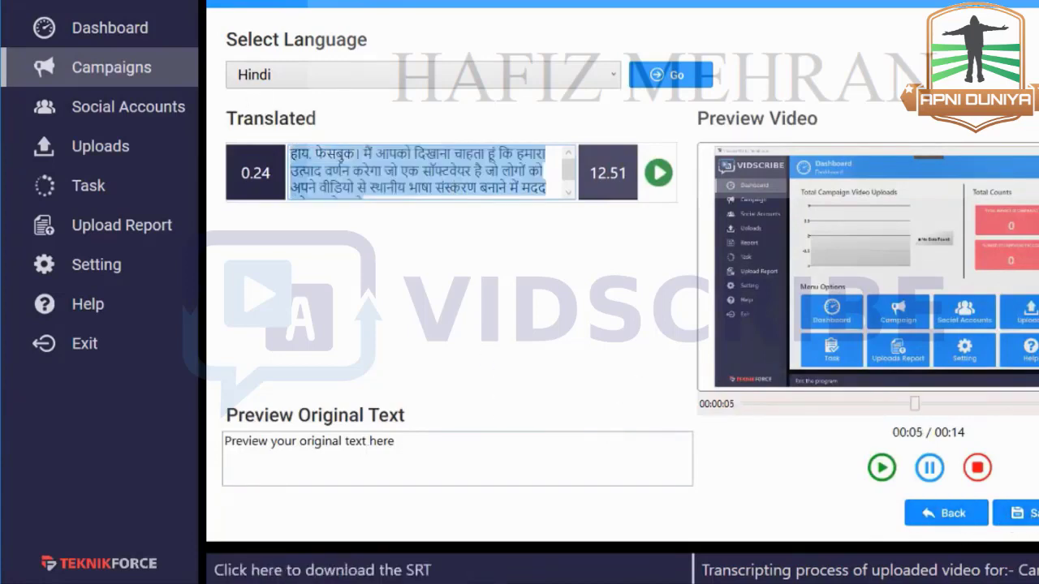
click(1020, 513)
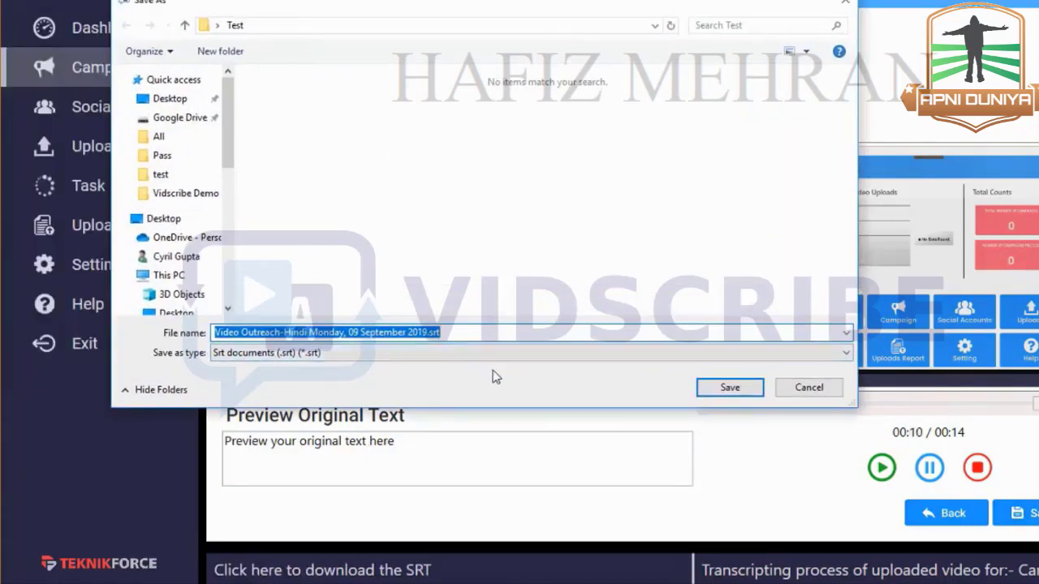
click(811, 392)
drag(361, 172, 483, 201)
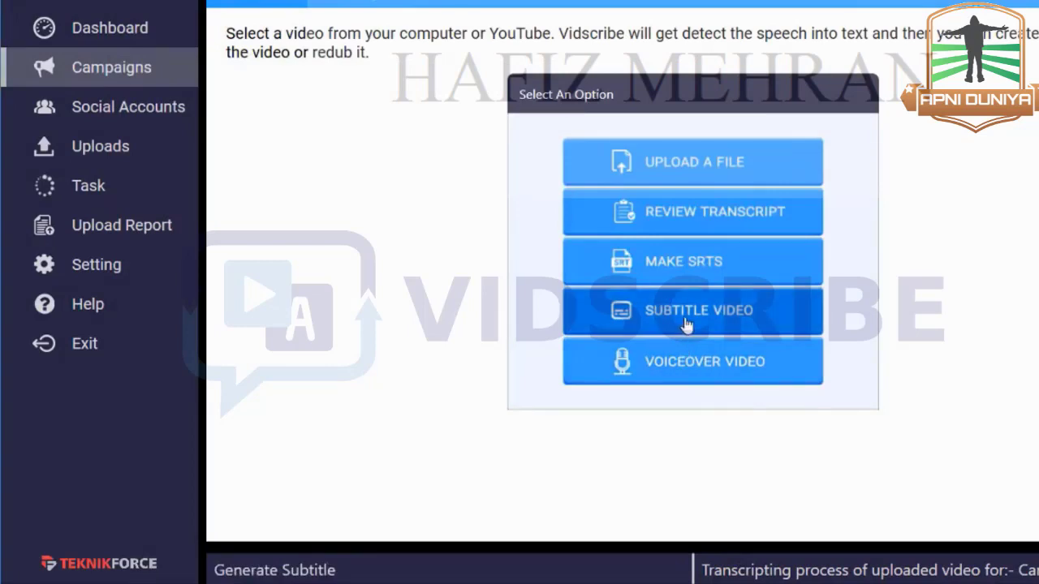
- Start a subtitled video and try translating the transcript into Italian
click(686, 321)
drag(292, 188, 514, 238)
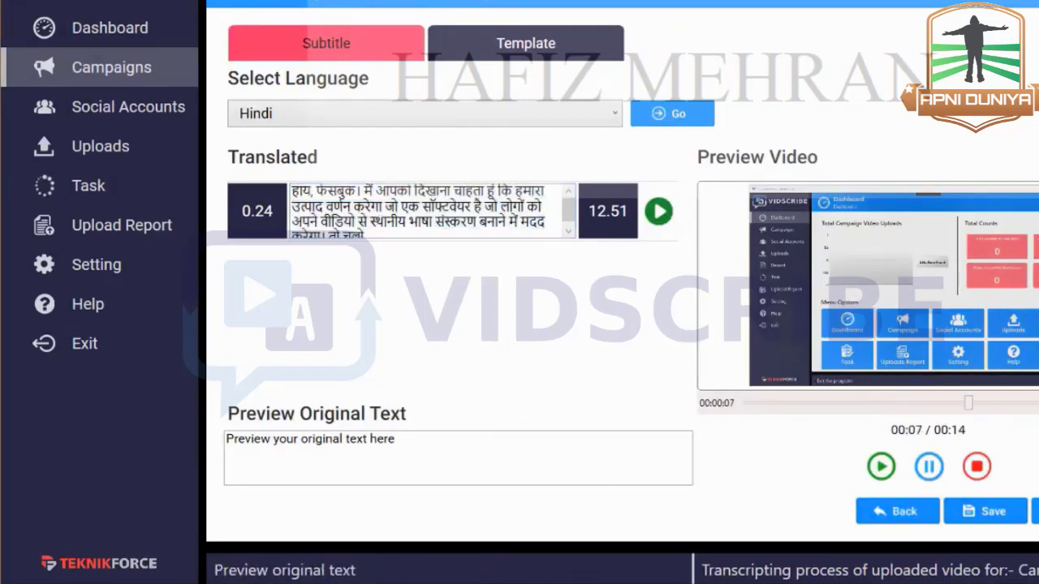
click(541, 118)
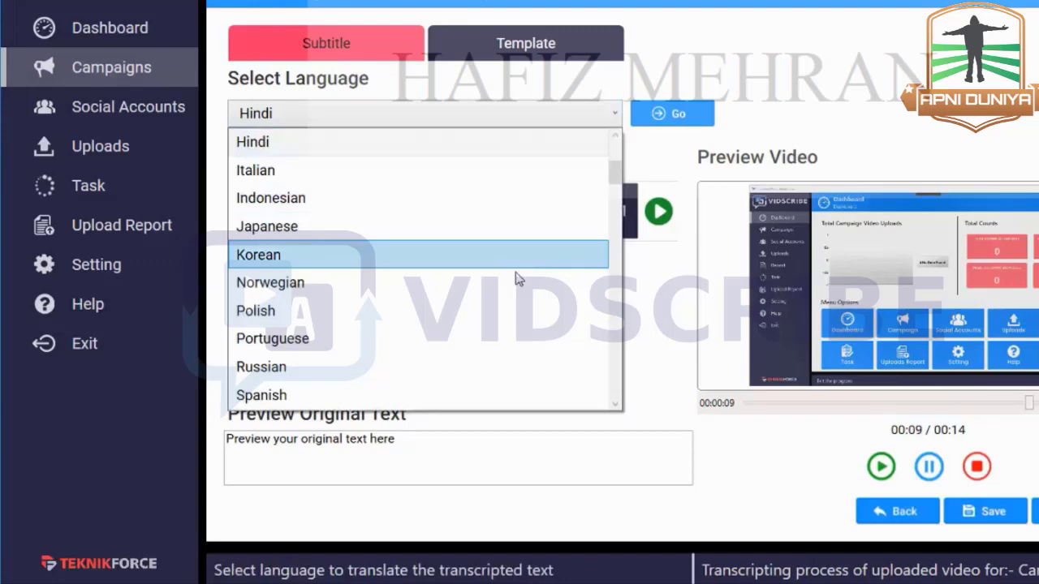
click(492, 170)
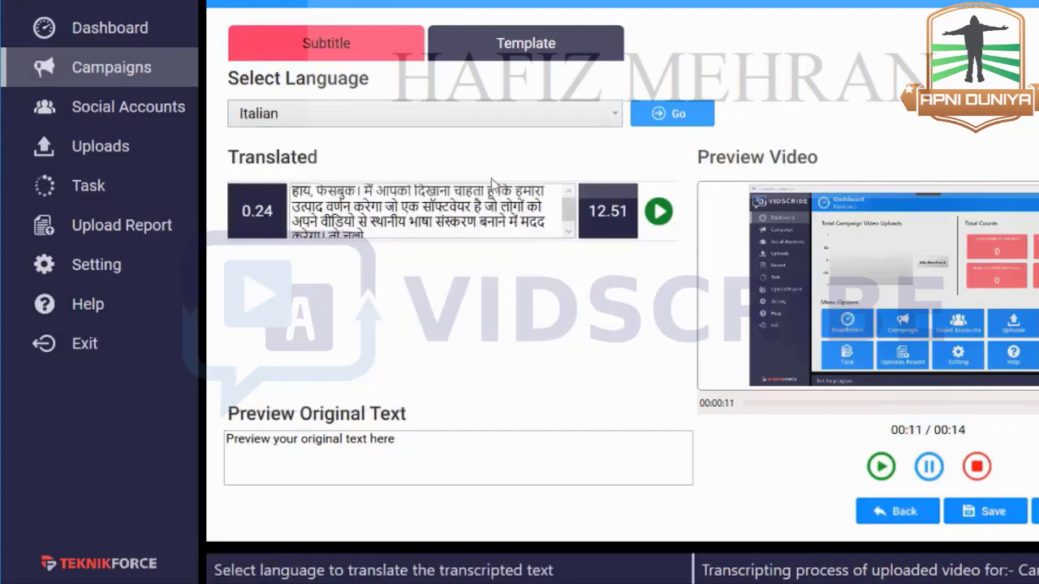
click(641, 117)
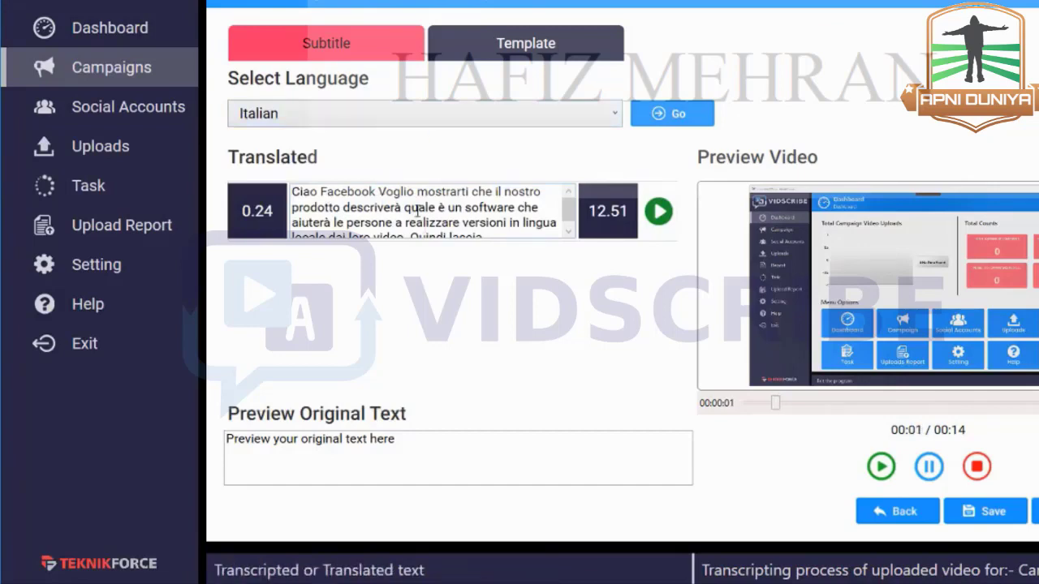
drag(522, 221, 563, 307)
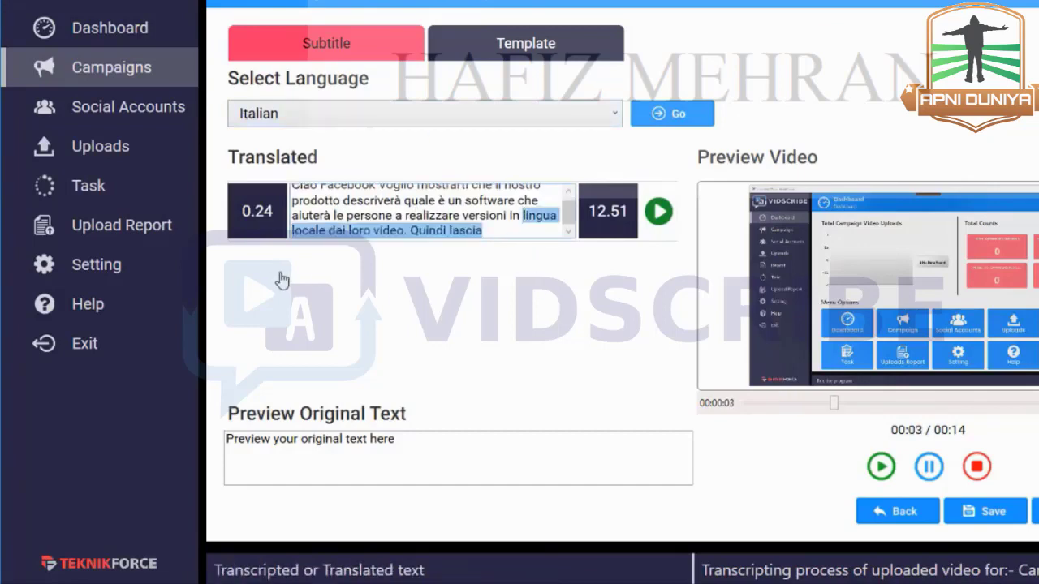
- Switch the translation back to Hindi and play the preview with Hindi captions
click(481, 113)
scroll(337, 224, up, 1)
click(252, 197)
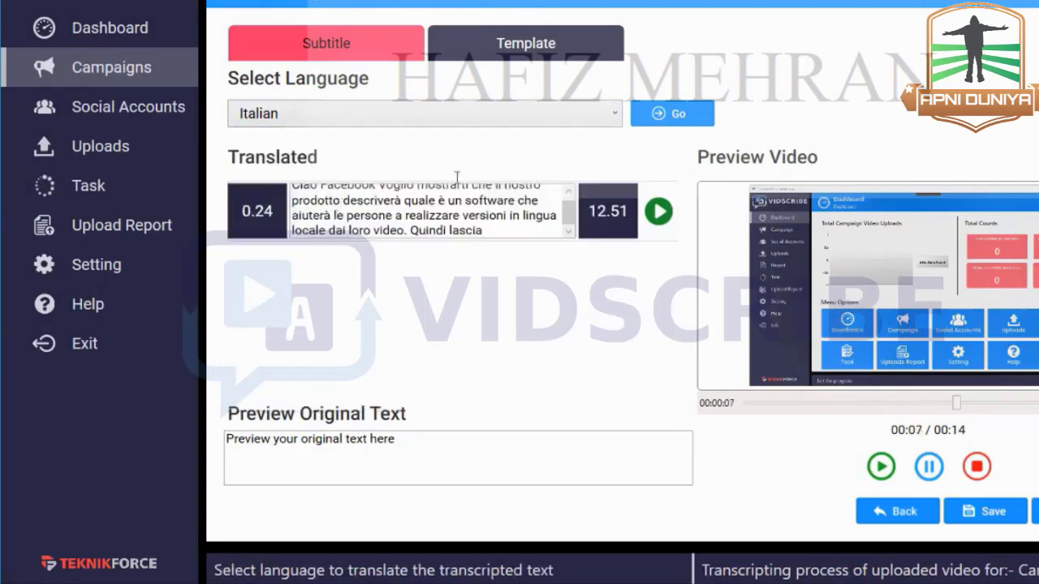
click(672, 113)
click(657, 212)
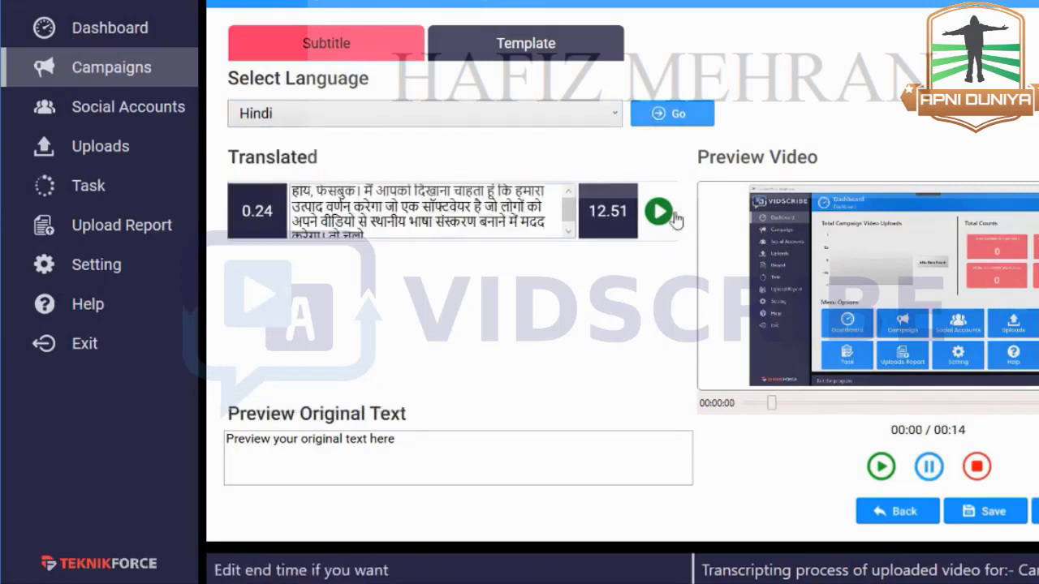
click(657, 211)
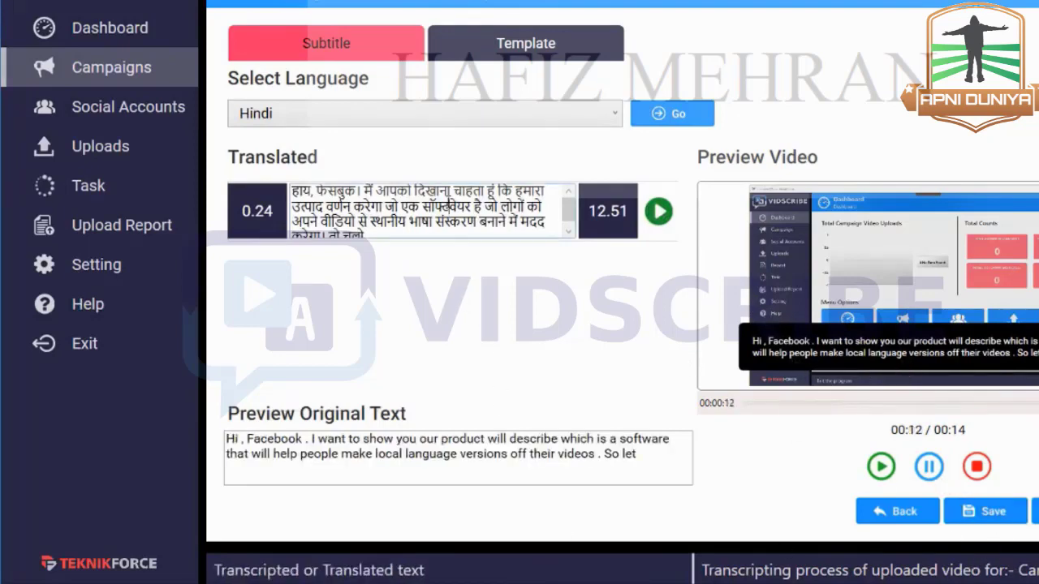
double_click(449, 206)
double_click(369, 209)
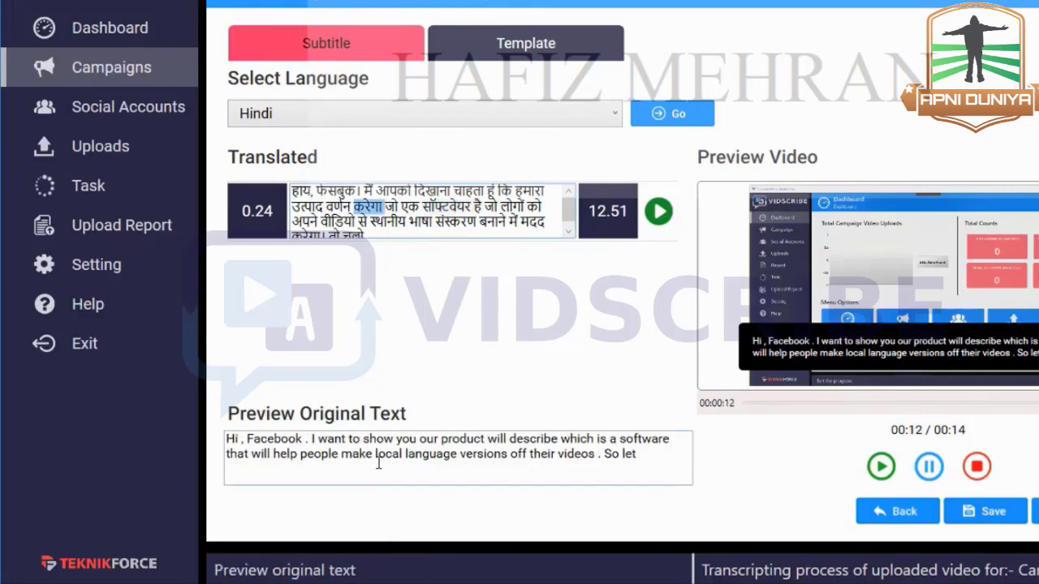
drag(378, 464, 365, 446)
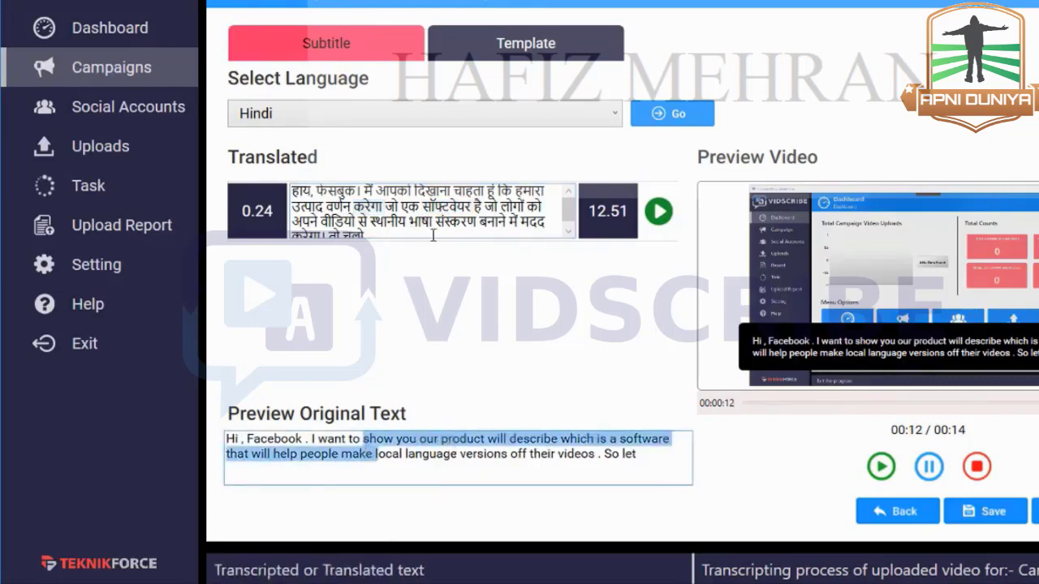
- Set the subtitle template to font size 22 in Comic Sans MS
click(513, 47)
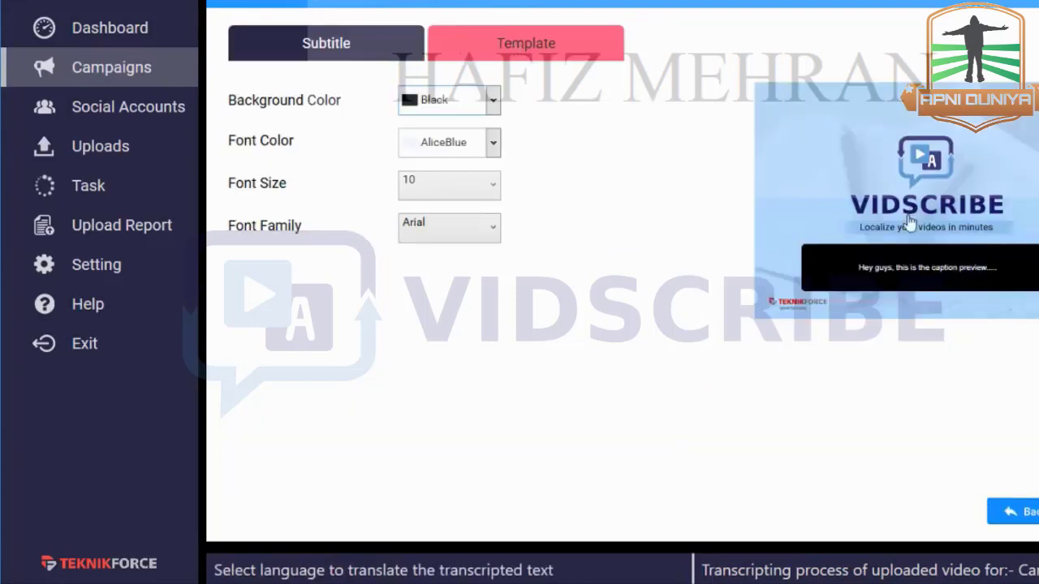
click(476, 186)
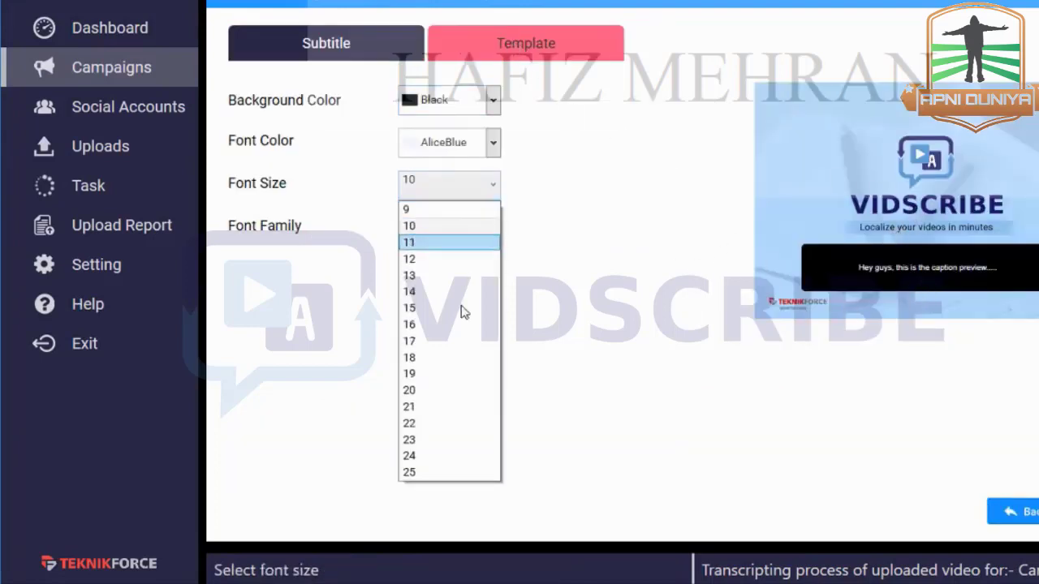
click(450, 422)
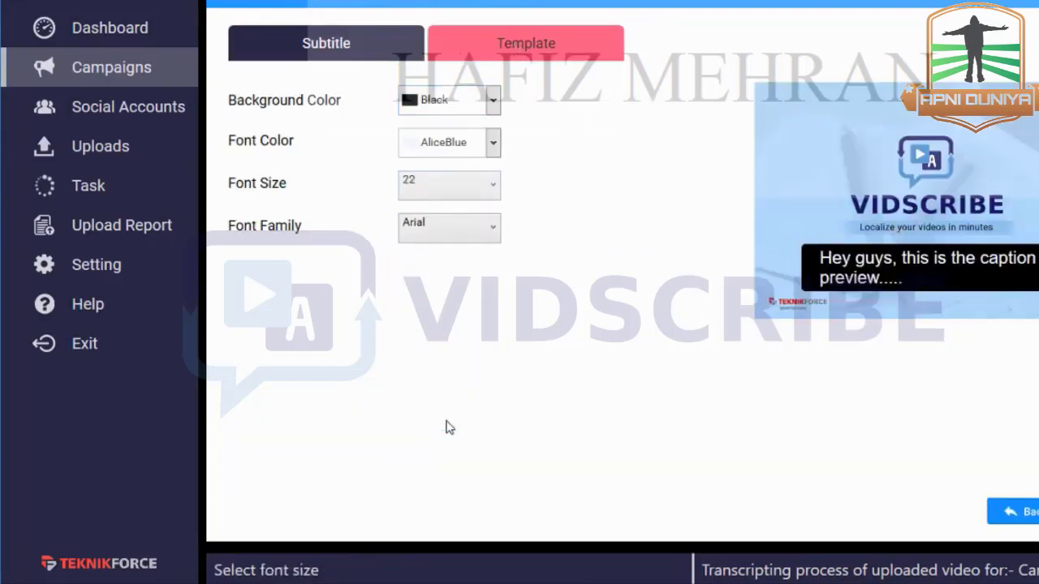
click(441, 234)
click(454, 347)
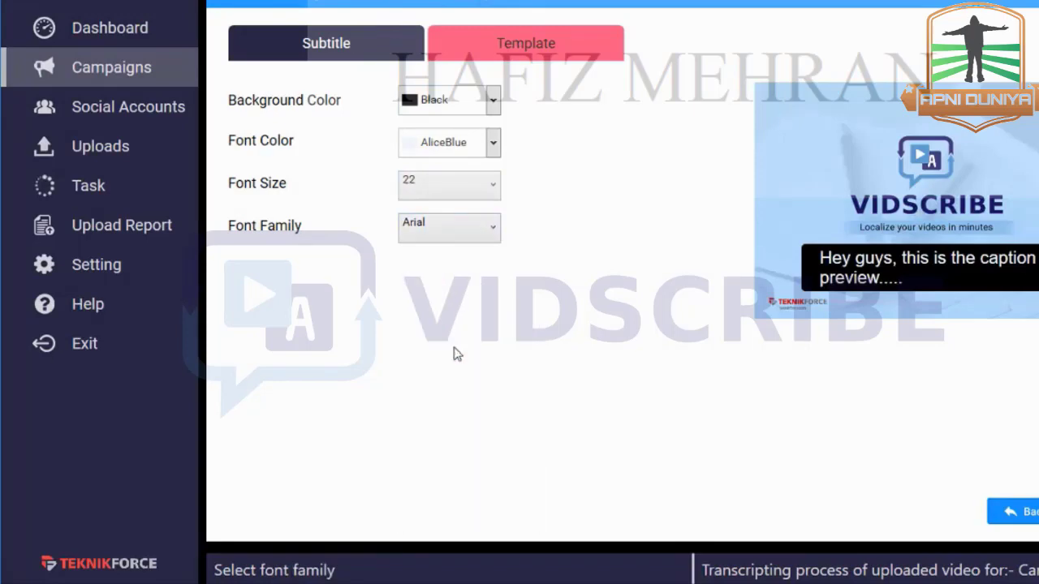
- Make the caption background DarkBlue, after trying DarkTurquoise and Beige, and save the styling
click(460, 107)
click(469, 229)
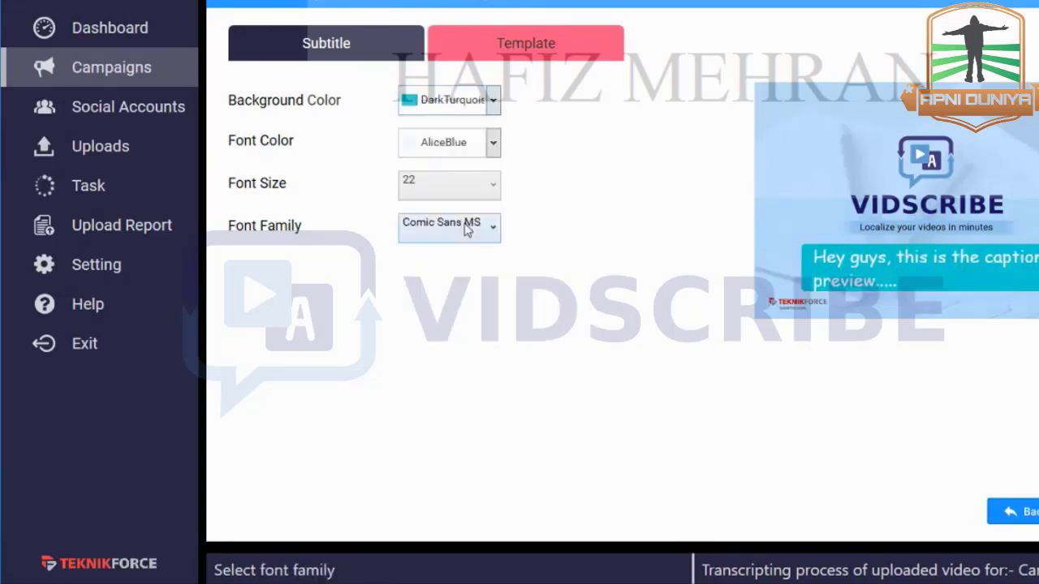
click(461, 107)
click(497, 169)
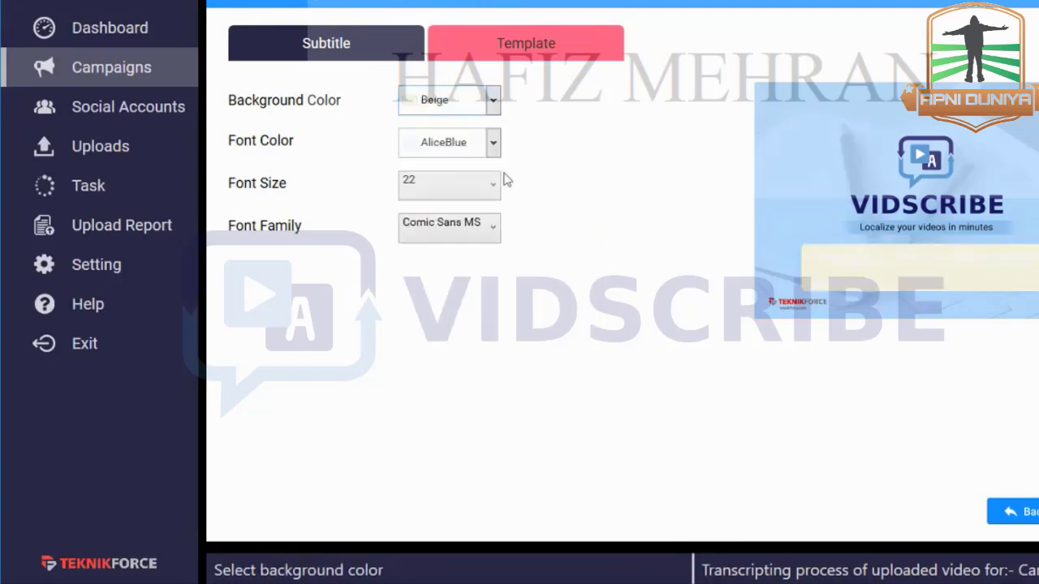
click(491, 104)
click(576, 186)
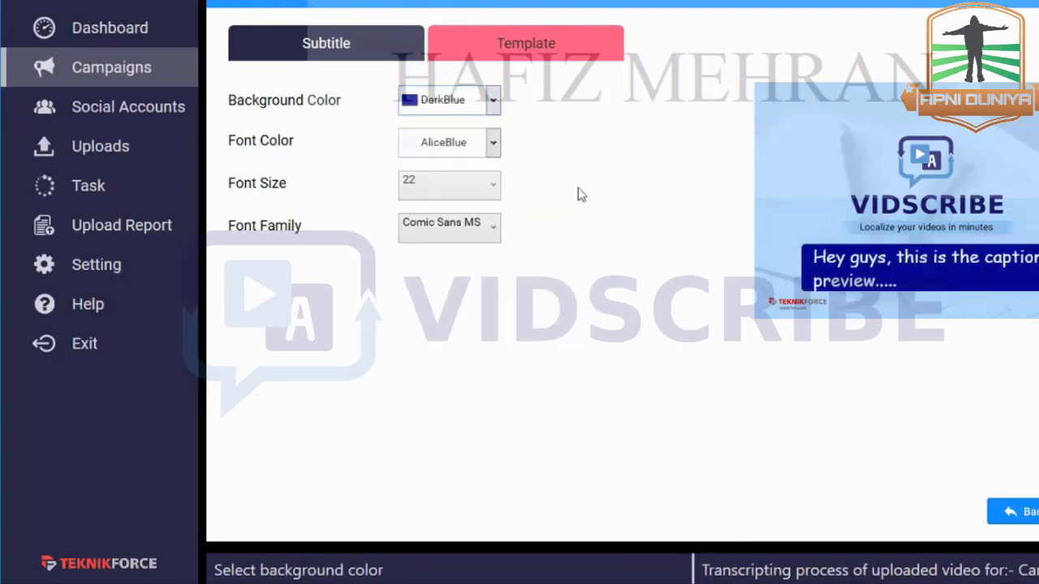
click(1037, 511)
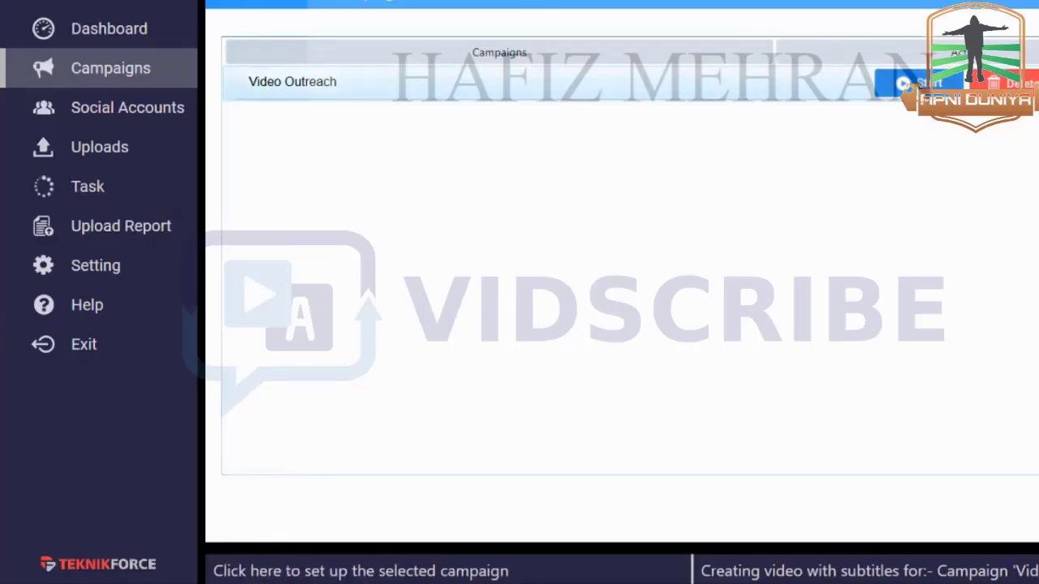
- Start a voice-over video for Video Outreach, keeping Hindi as the translation language
click(907, 83)
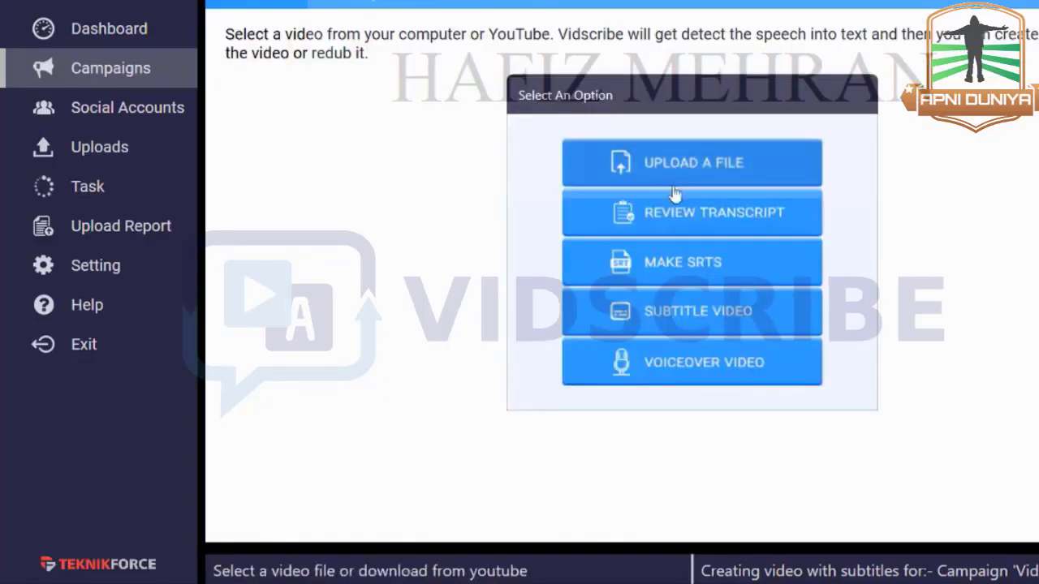
click(738, 378)
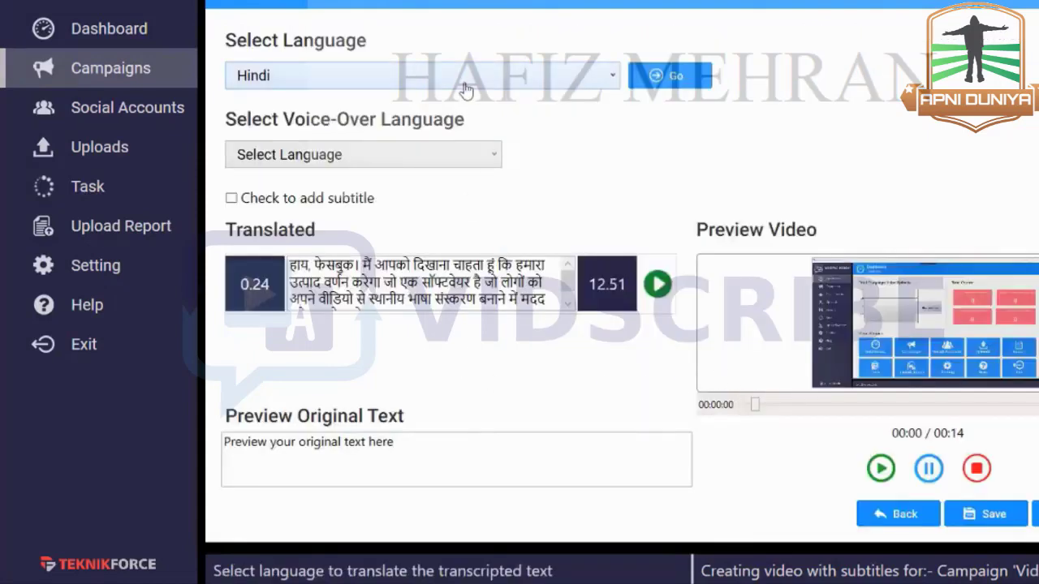
click(421, 83)
click(421, 103)
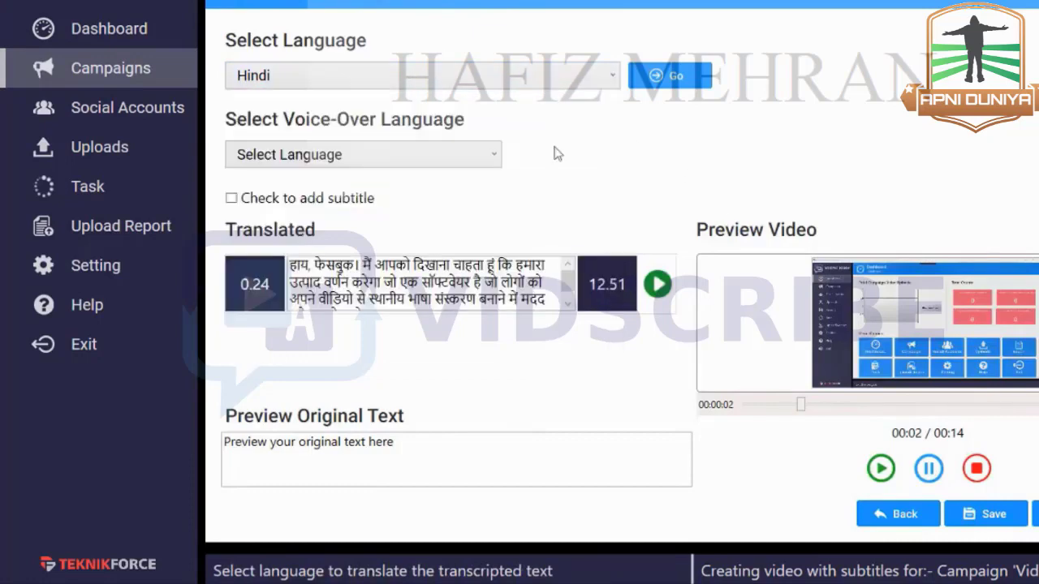
- Set the voice-over language to Hindi (hi-IN) with the female voice Aditi
click(475, 159)
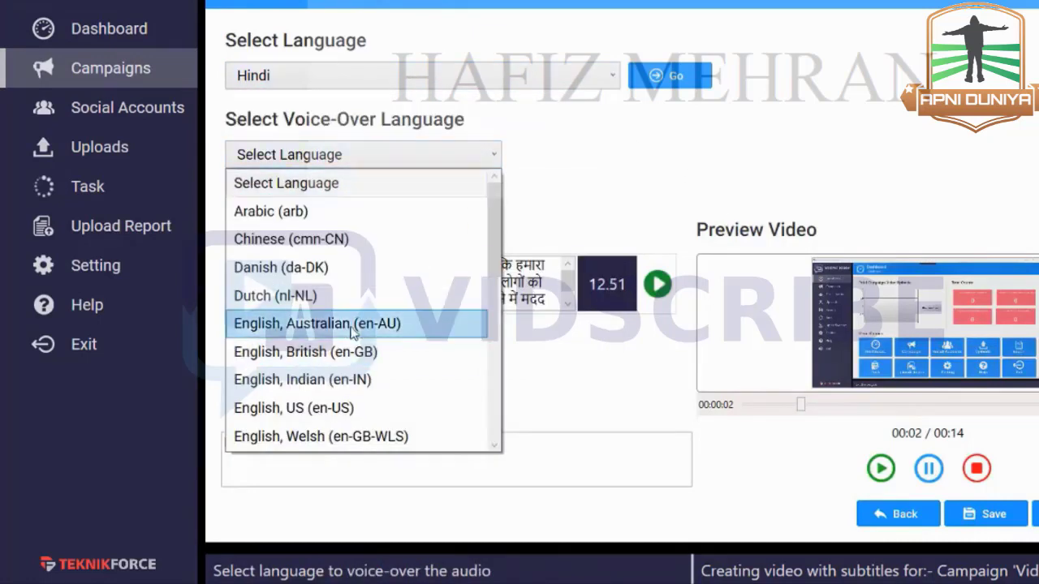
scroll(357, 325, down, 6)
scroll(332, 333, up, 6)
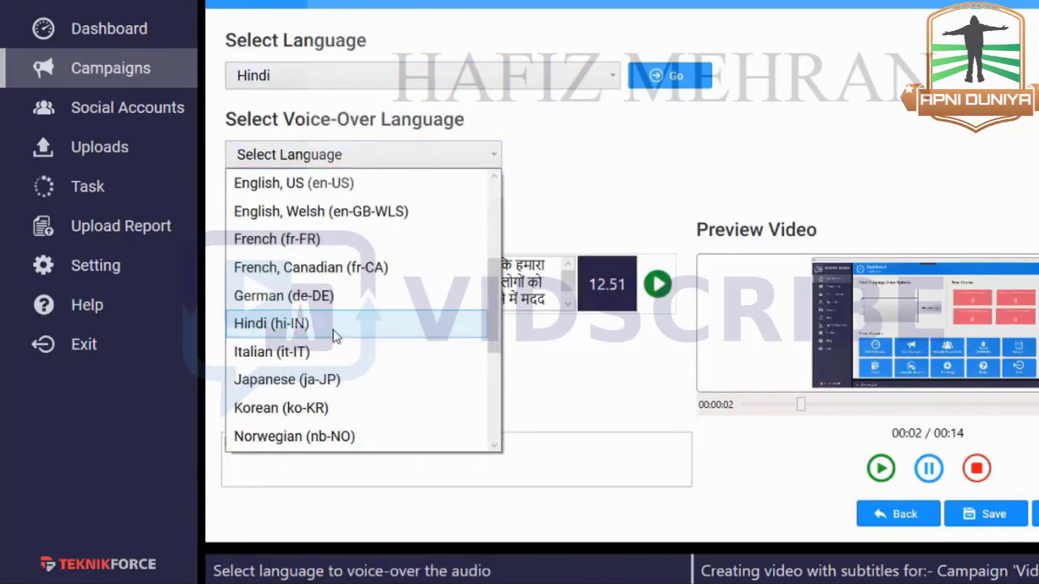
click(323, 409)
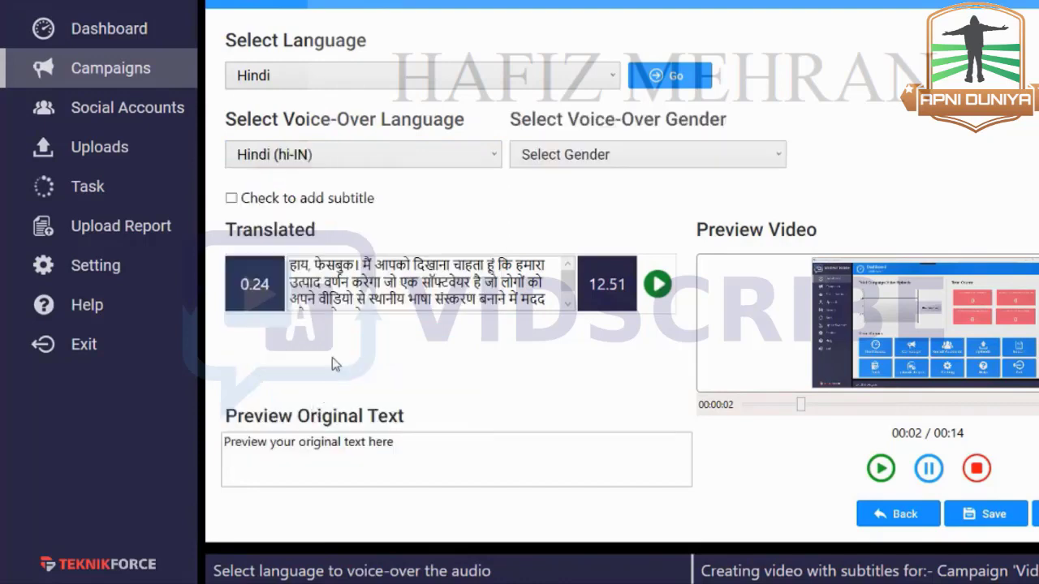
click(626, 156)
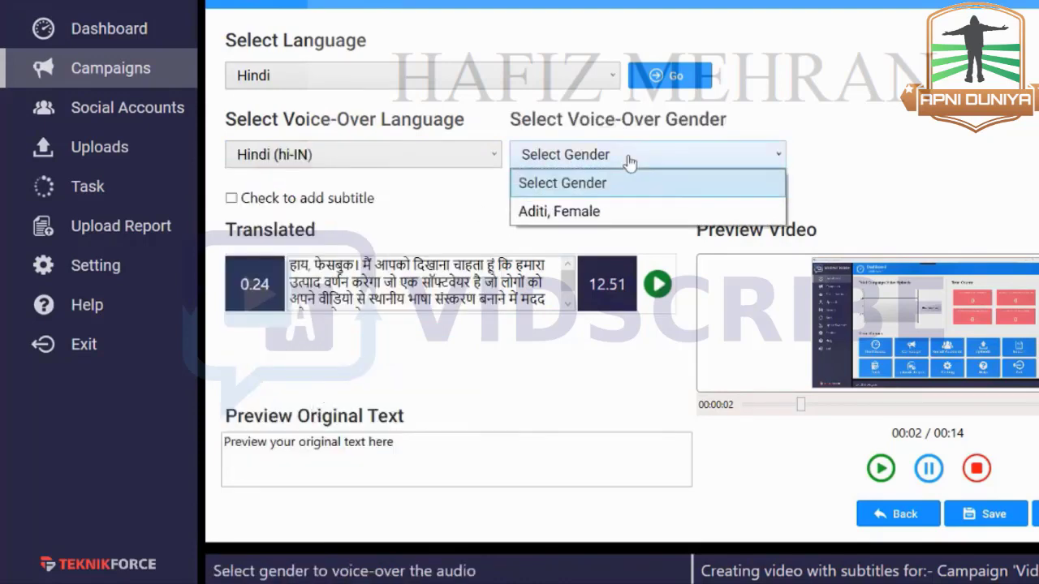
click(601, 210)
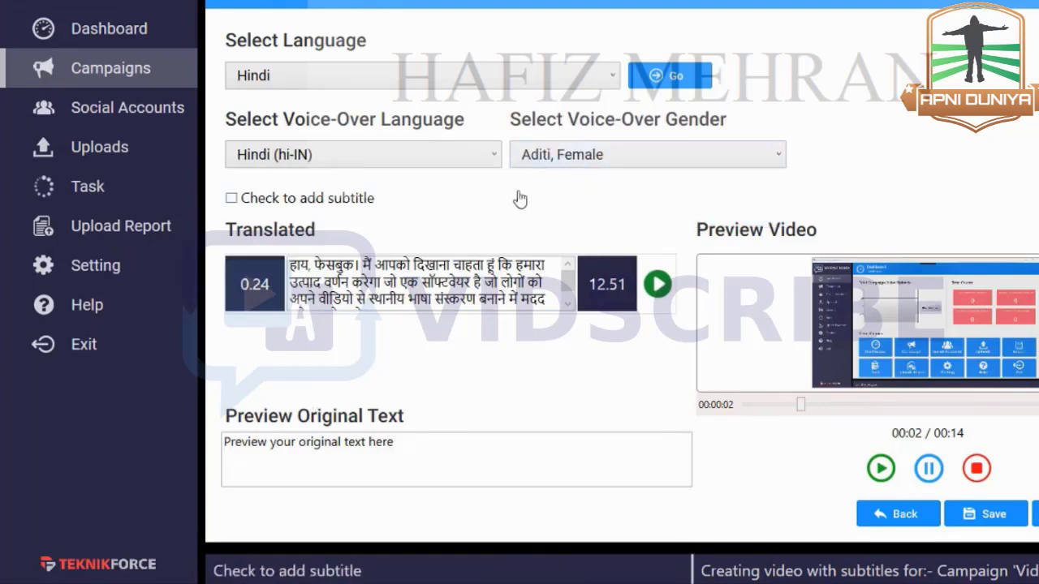
- Try a Russian (ru-RU) voice-over, then revert to Hindi (hi-IN) with Aditi, Female
click(425, 159)
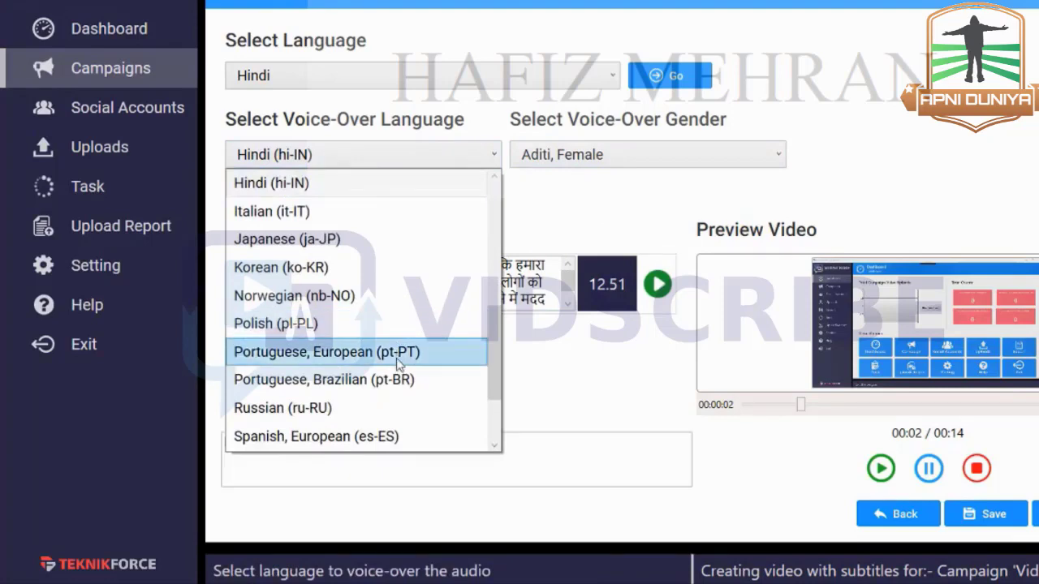
click(382, 415)
click(637, 154)
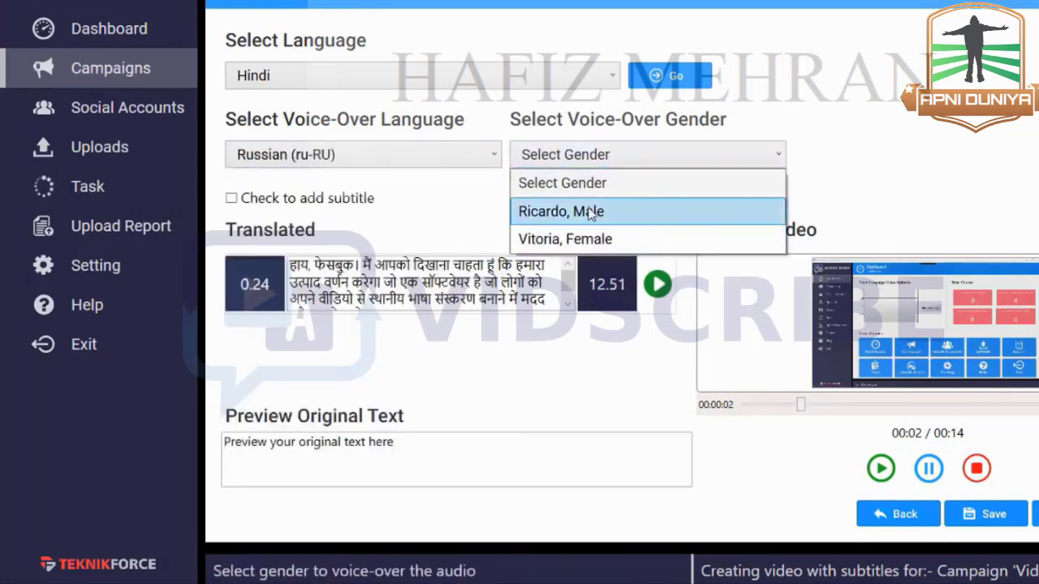
click(453, 174)
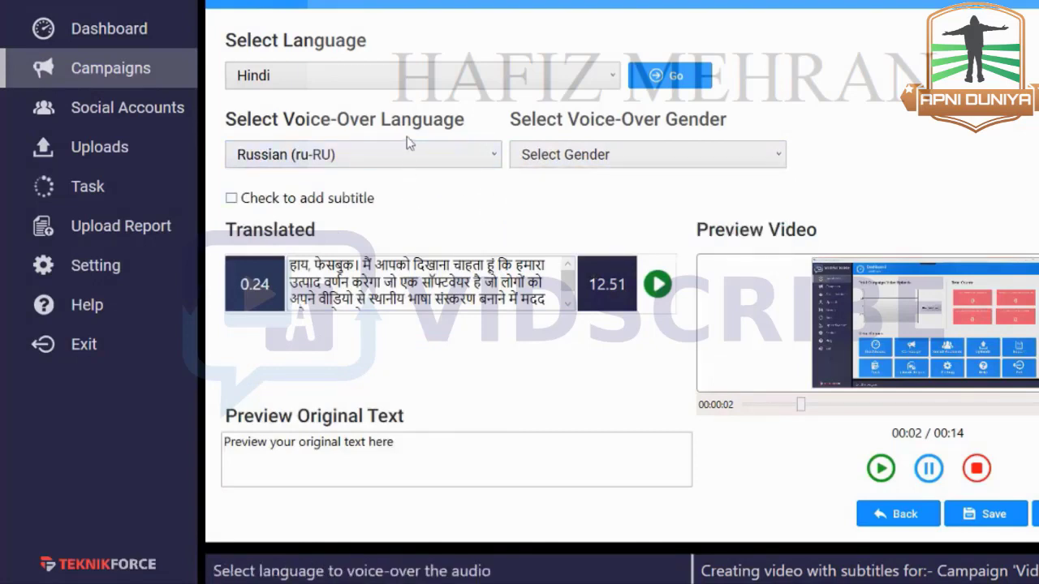
click(420, 165)
scroll(364, 303, up, 4)
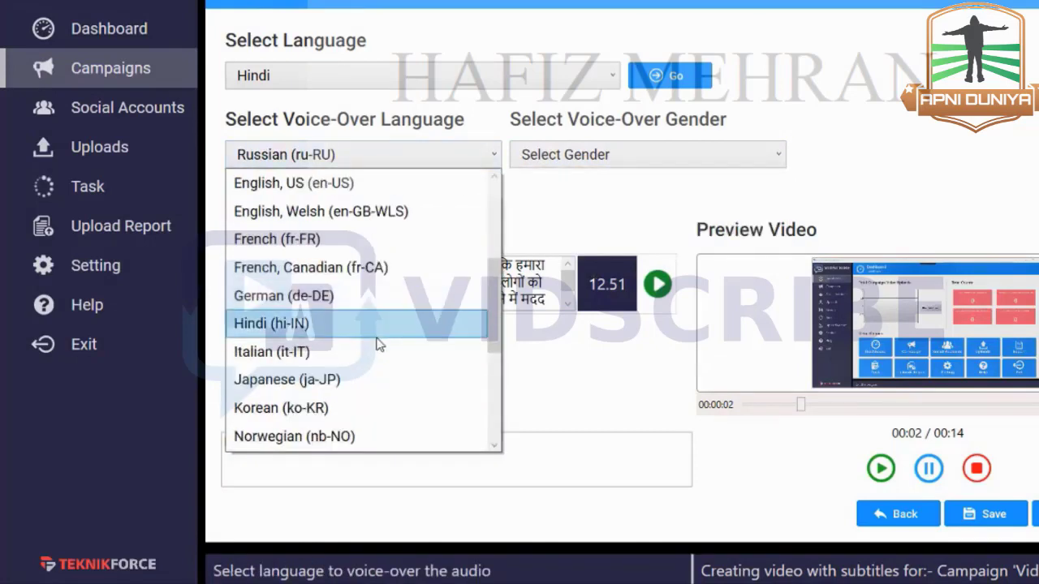
click(376, 337)
click(586, 158)
click(579, 209)
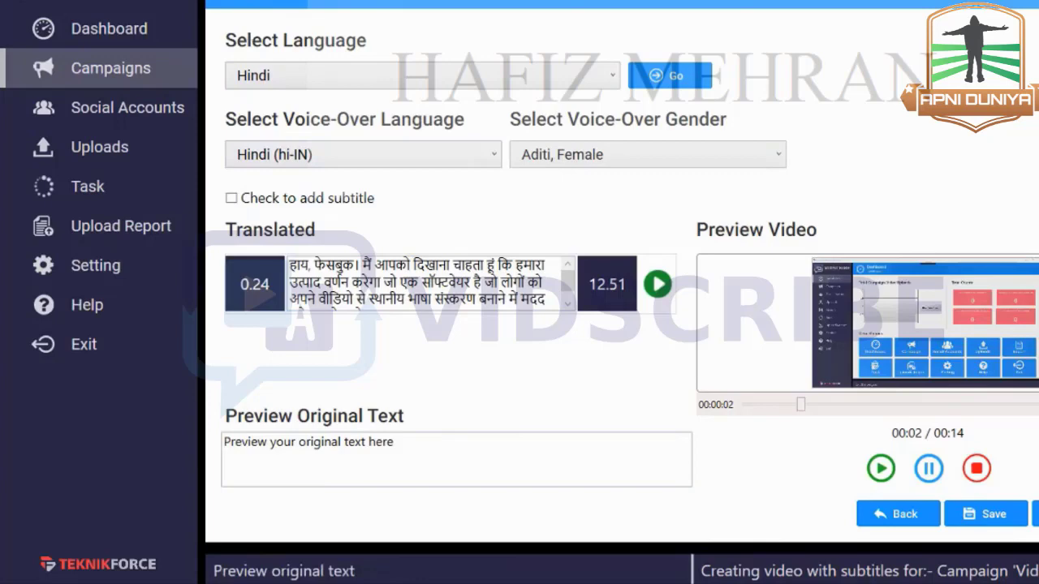
- Translate the transcript into Russian
click(390, 78)
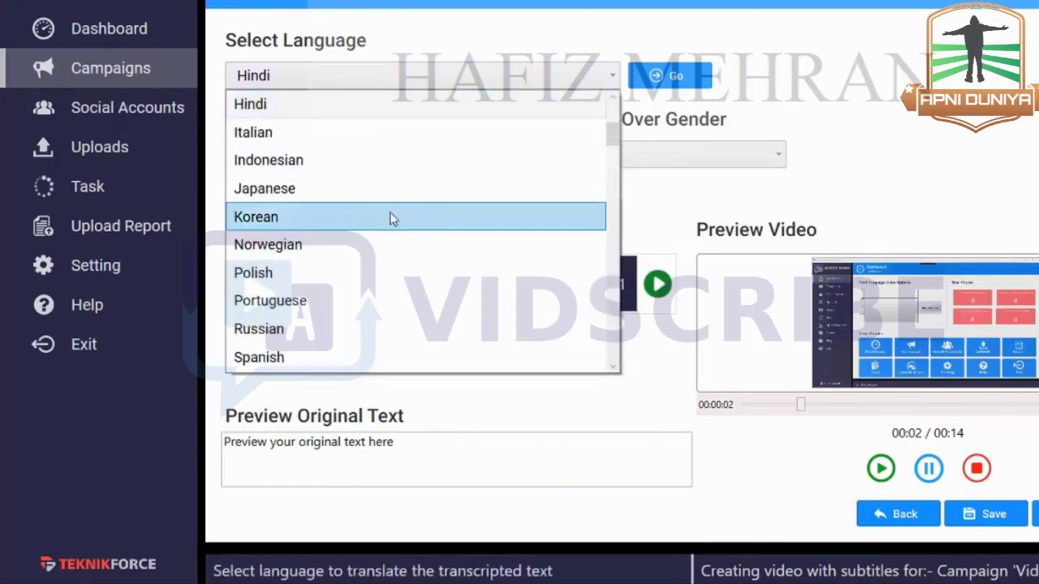
scroll(390, 232, down, 2)
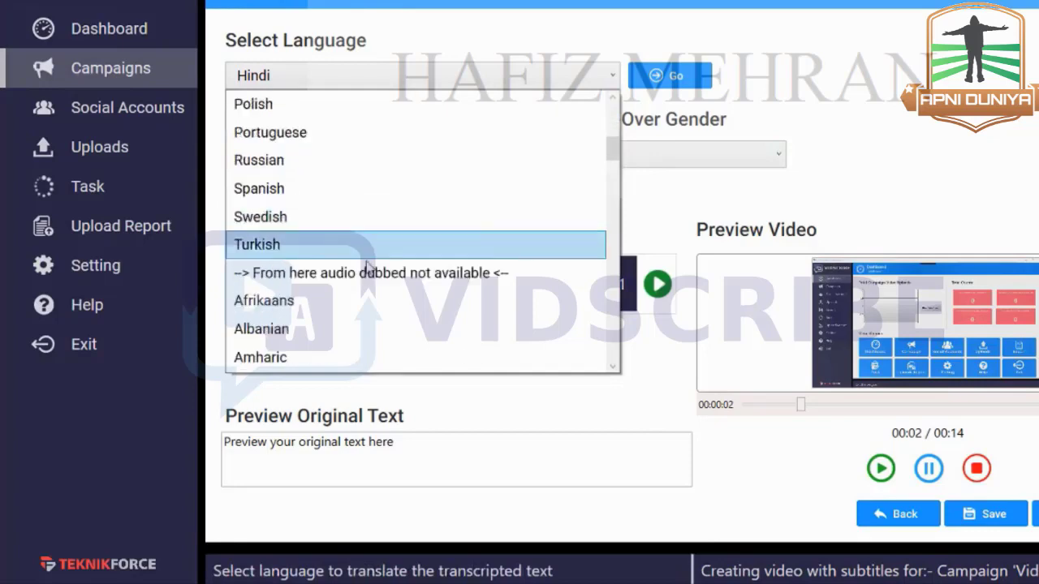
click(335, 168)
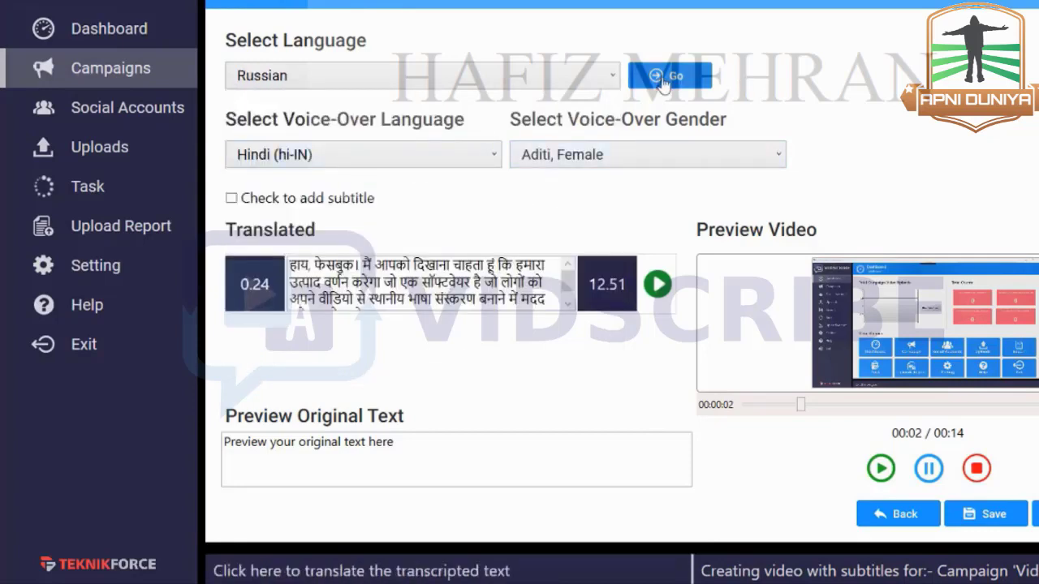
- Pause the preview and review the segment's original English text
click(928, 468)
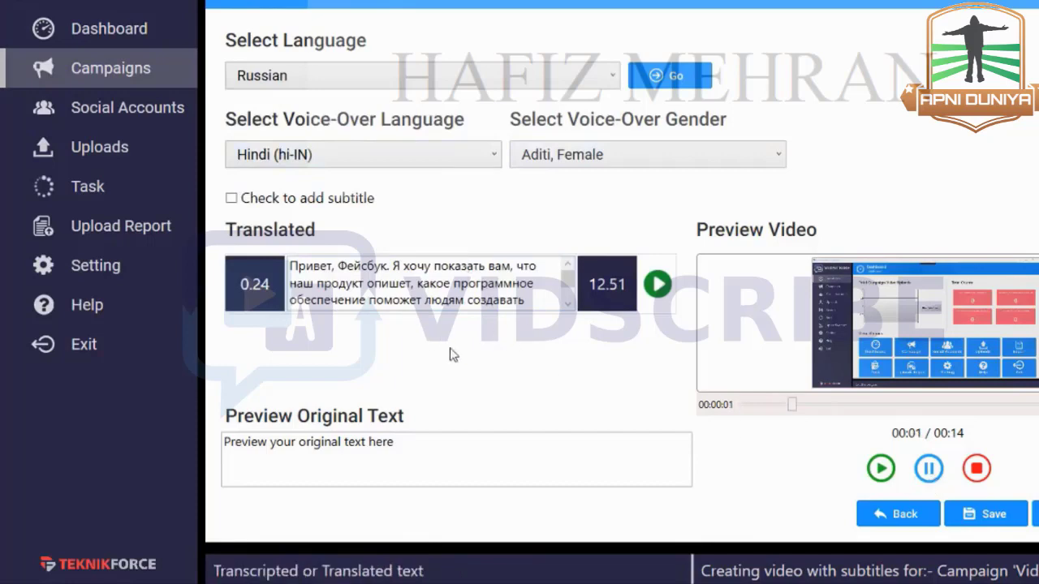
click(390, 264)
drag(313, 459, 495, 479)
click(493, 477)
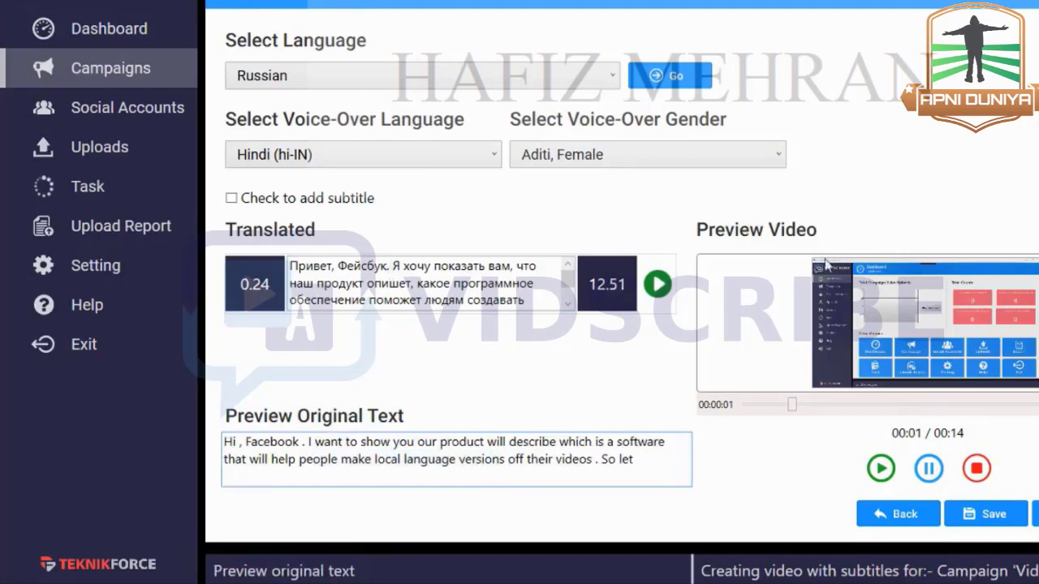
- Save the voice-over video as test_voice-over to queue it
click(995, 518)
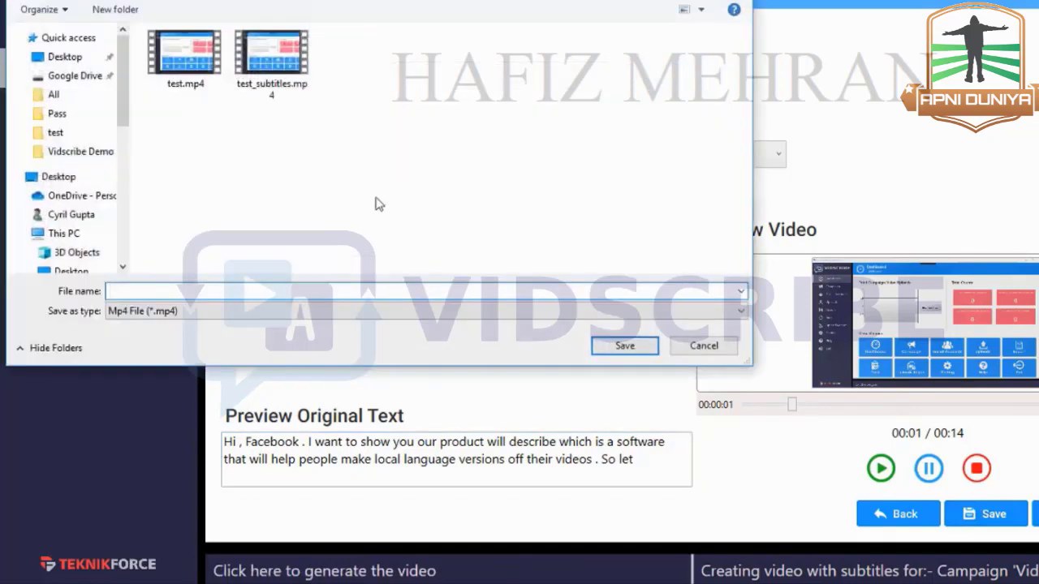
click(270, 56)
click(257, 290)
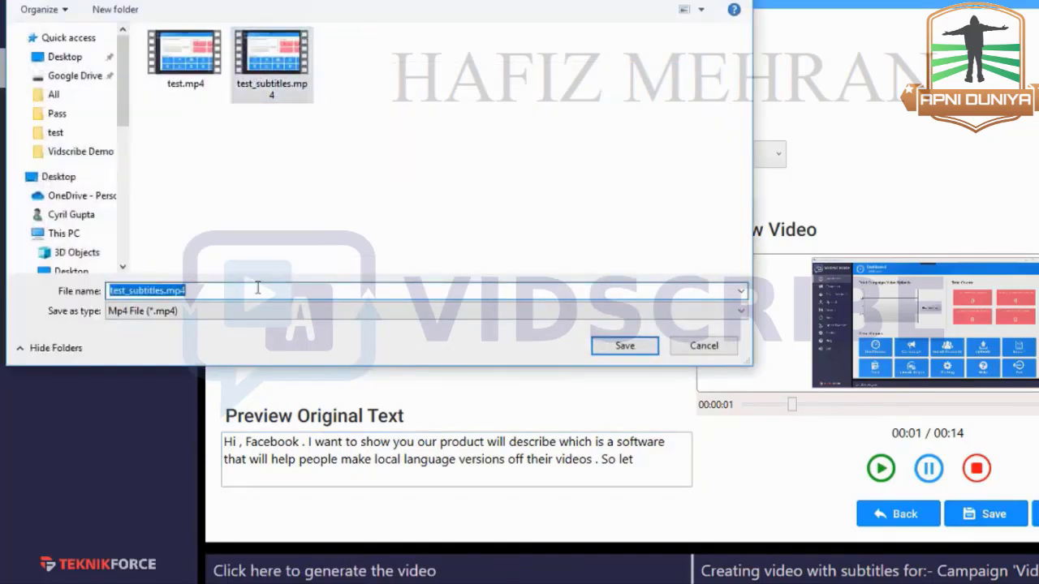
text(test_voice-over)
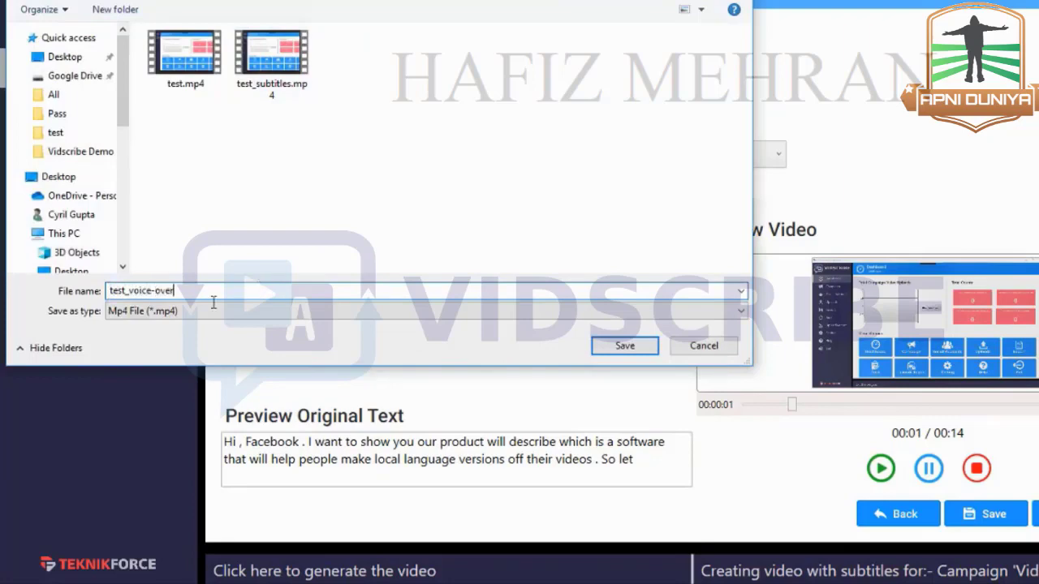
click(622, 345)
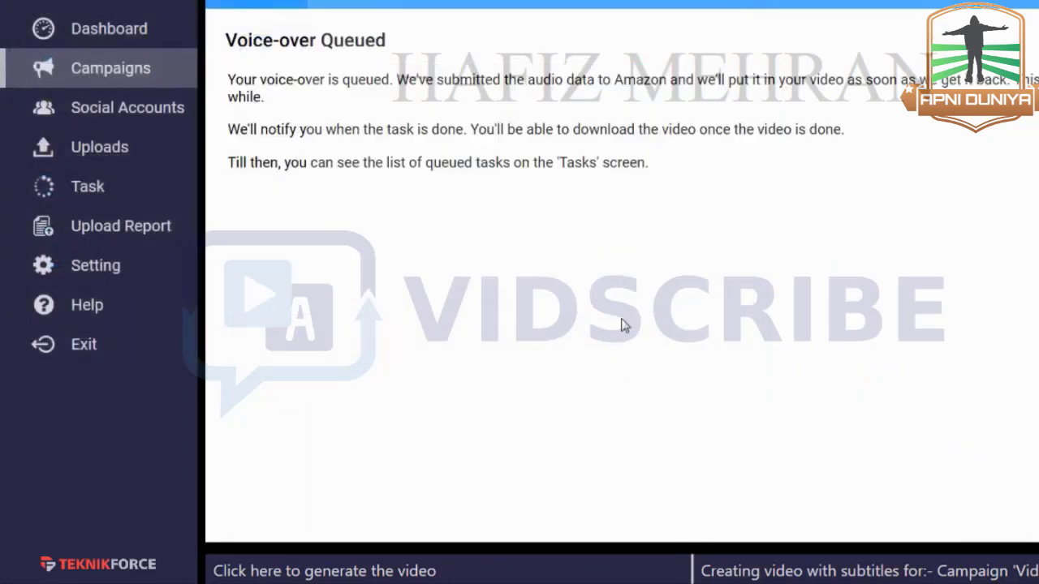
- Check the Video Outreach task queue while the voice-over video processes, then return to Campaigns
click(113, 194)
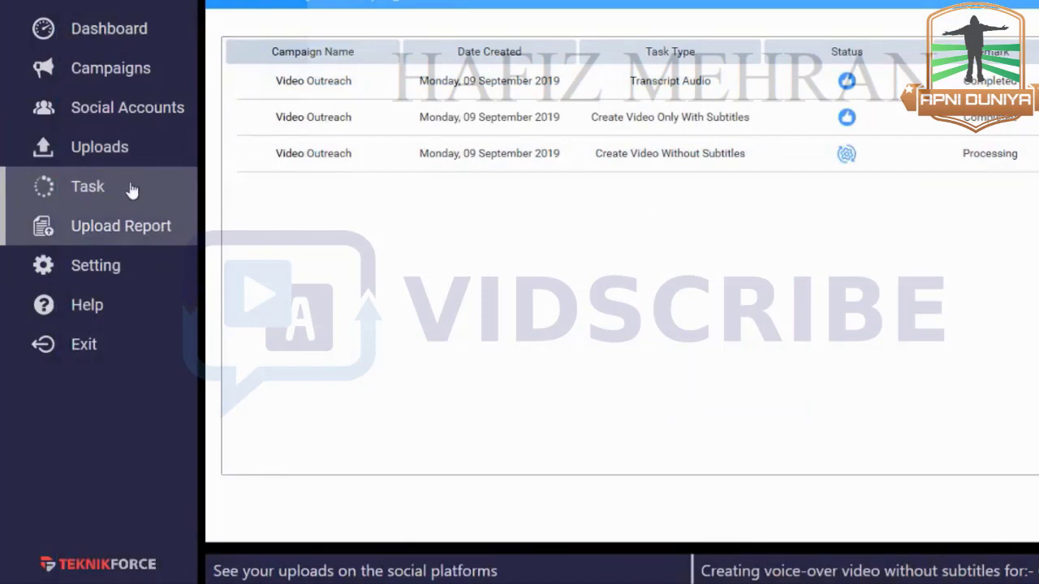
click(142, 77)
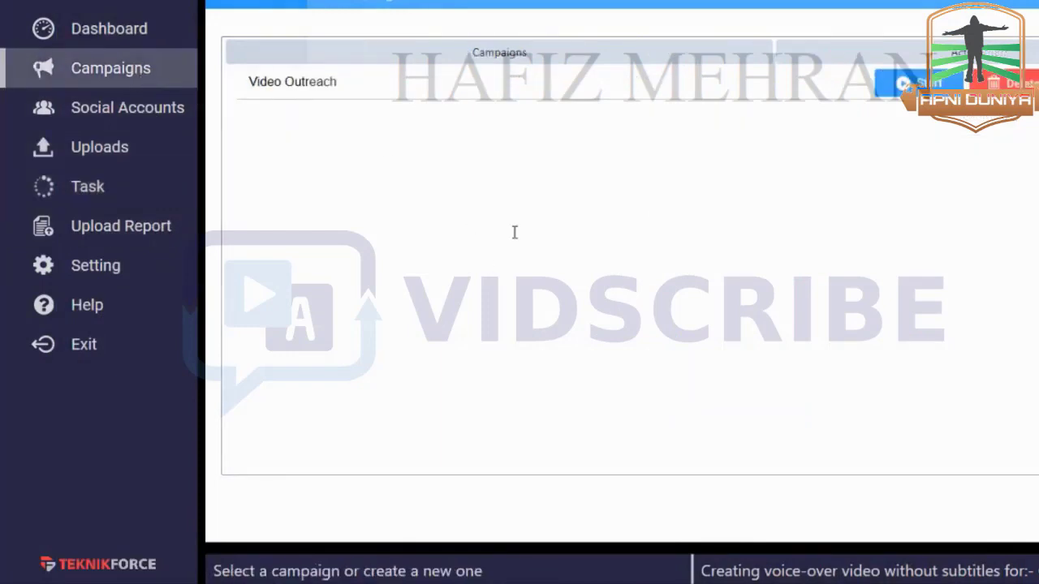
- Open the Video Outreach voice-over settings and start generating a subtitled voice-over video
click(514, 232)
click(694, 362)
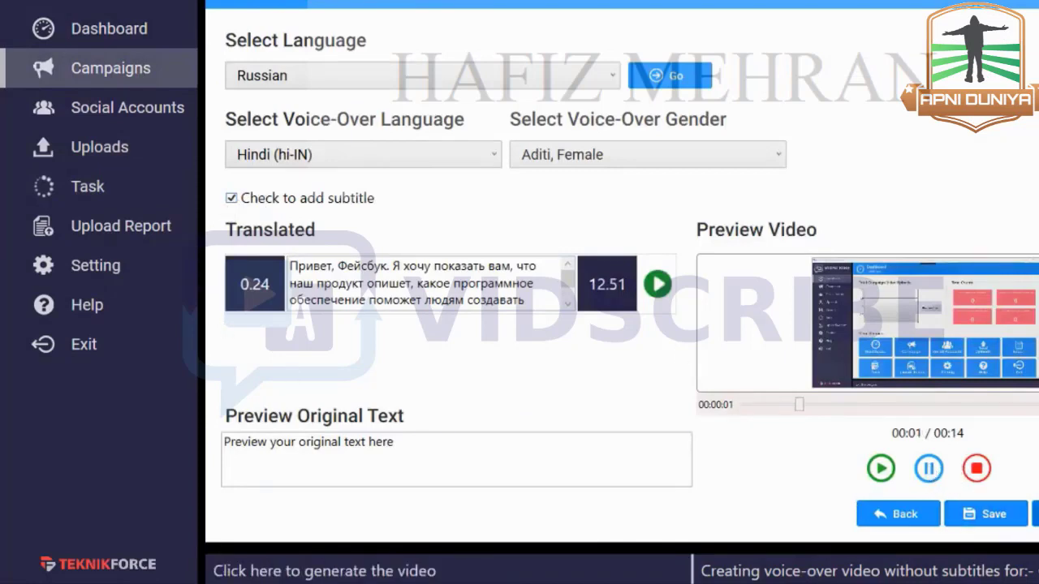
click(1036, 514)
- Save it as 'test_voice-over with subtitles' and play the finished video showing Hindi subtitles
click(358, 65)
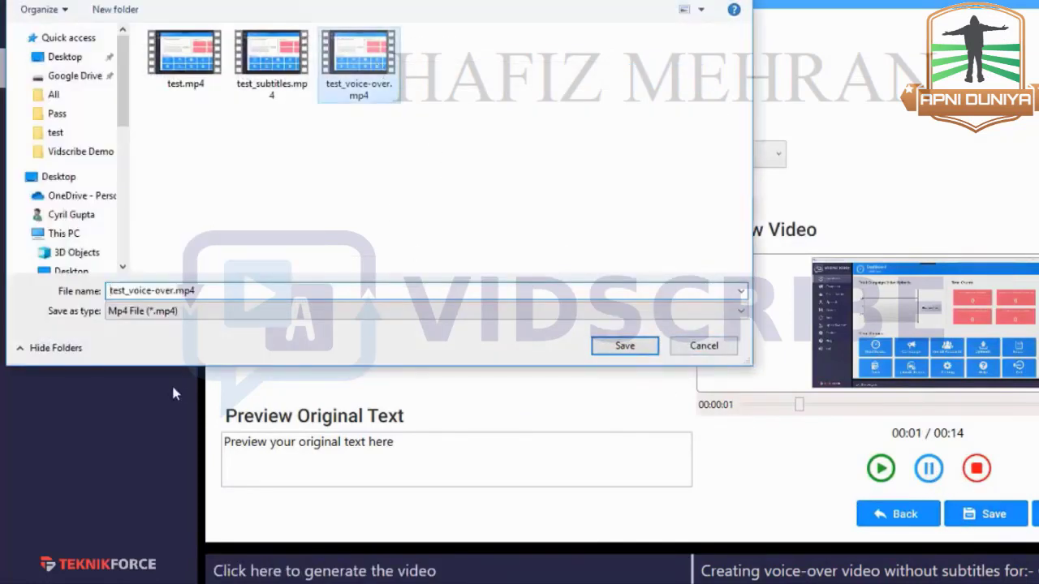
click(203, 296)
click(171, 294)
text(with subtitles)
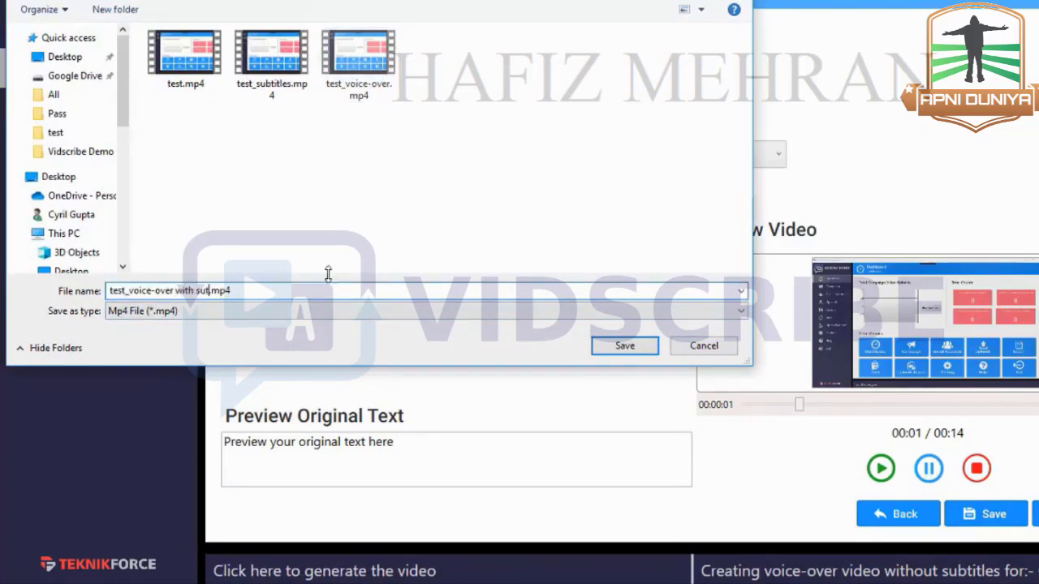
click(625, 346)
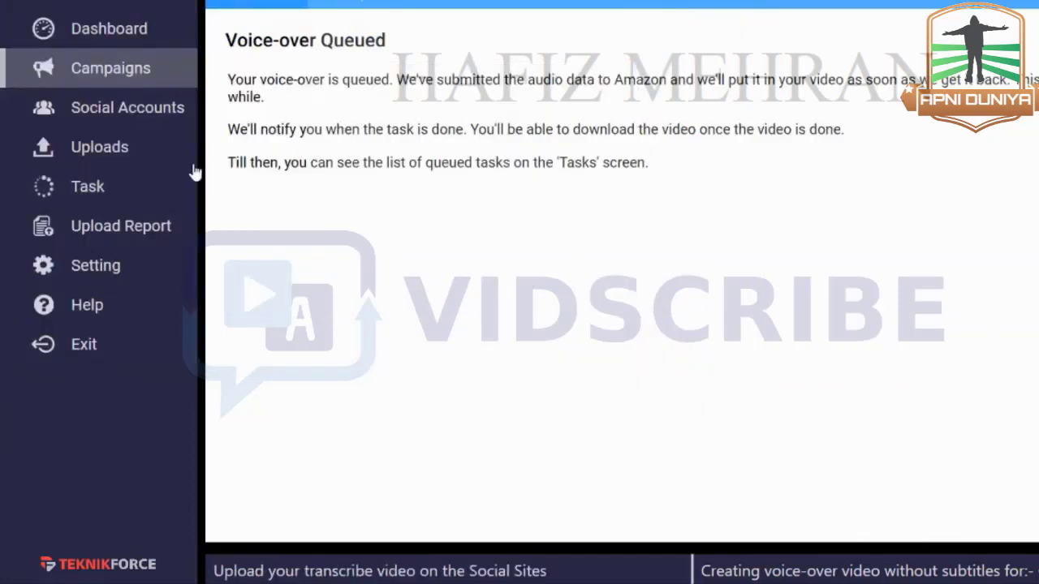
click(135, 176)
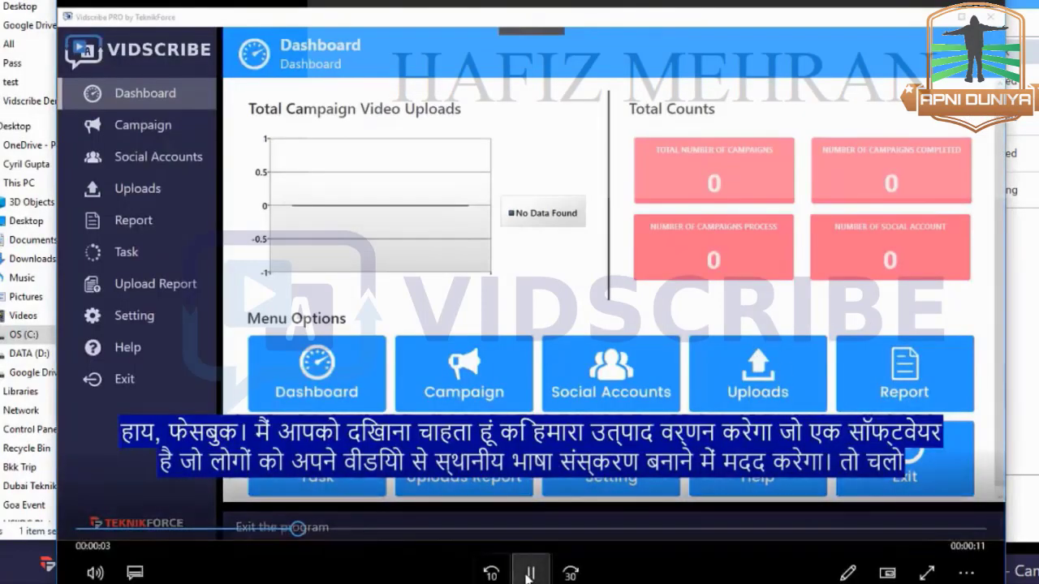
click(529, 573)
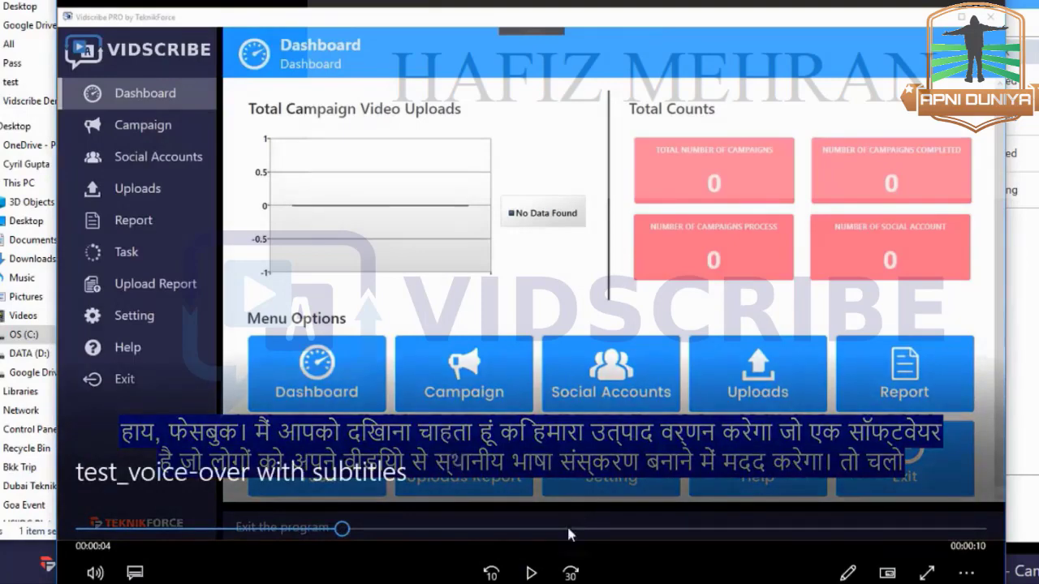